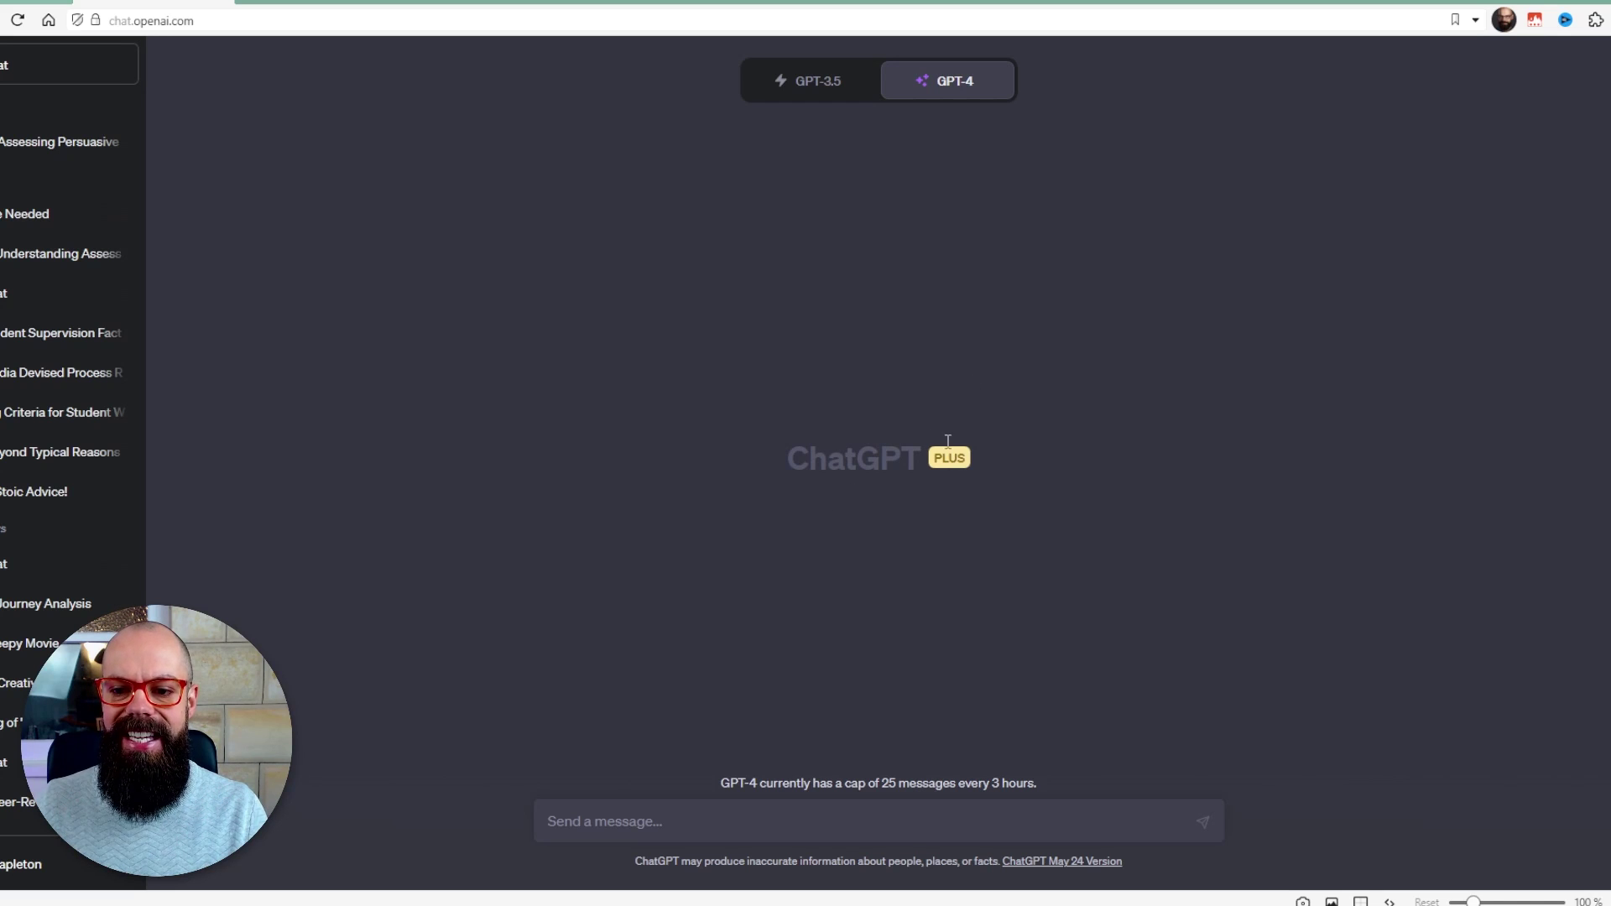
# - Put GPT-4 into Plugins mode, which shows no plugins enabled
pyautogui.moveTo(937, 95)
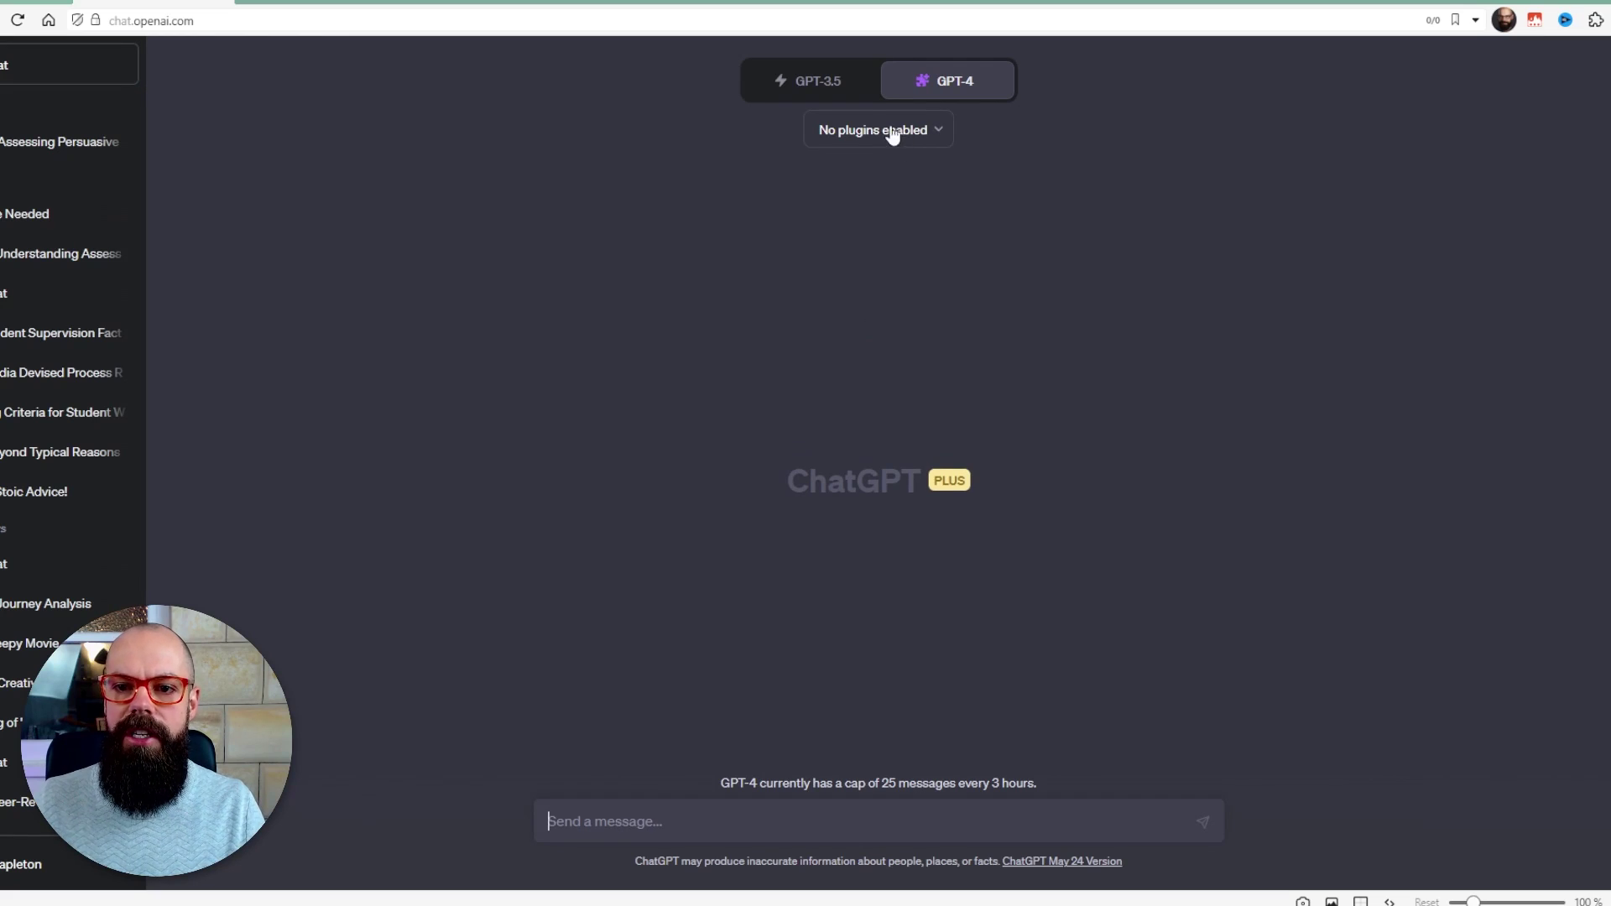
# - Open the Plugin store and list All plugins instead of only popular ones
pyautogui.click(912, 143)
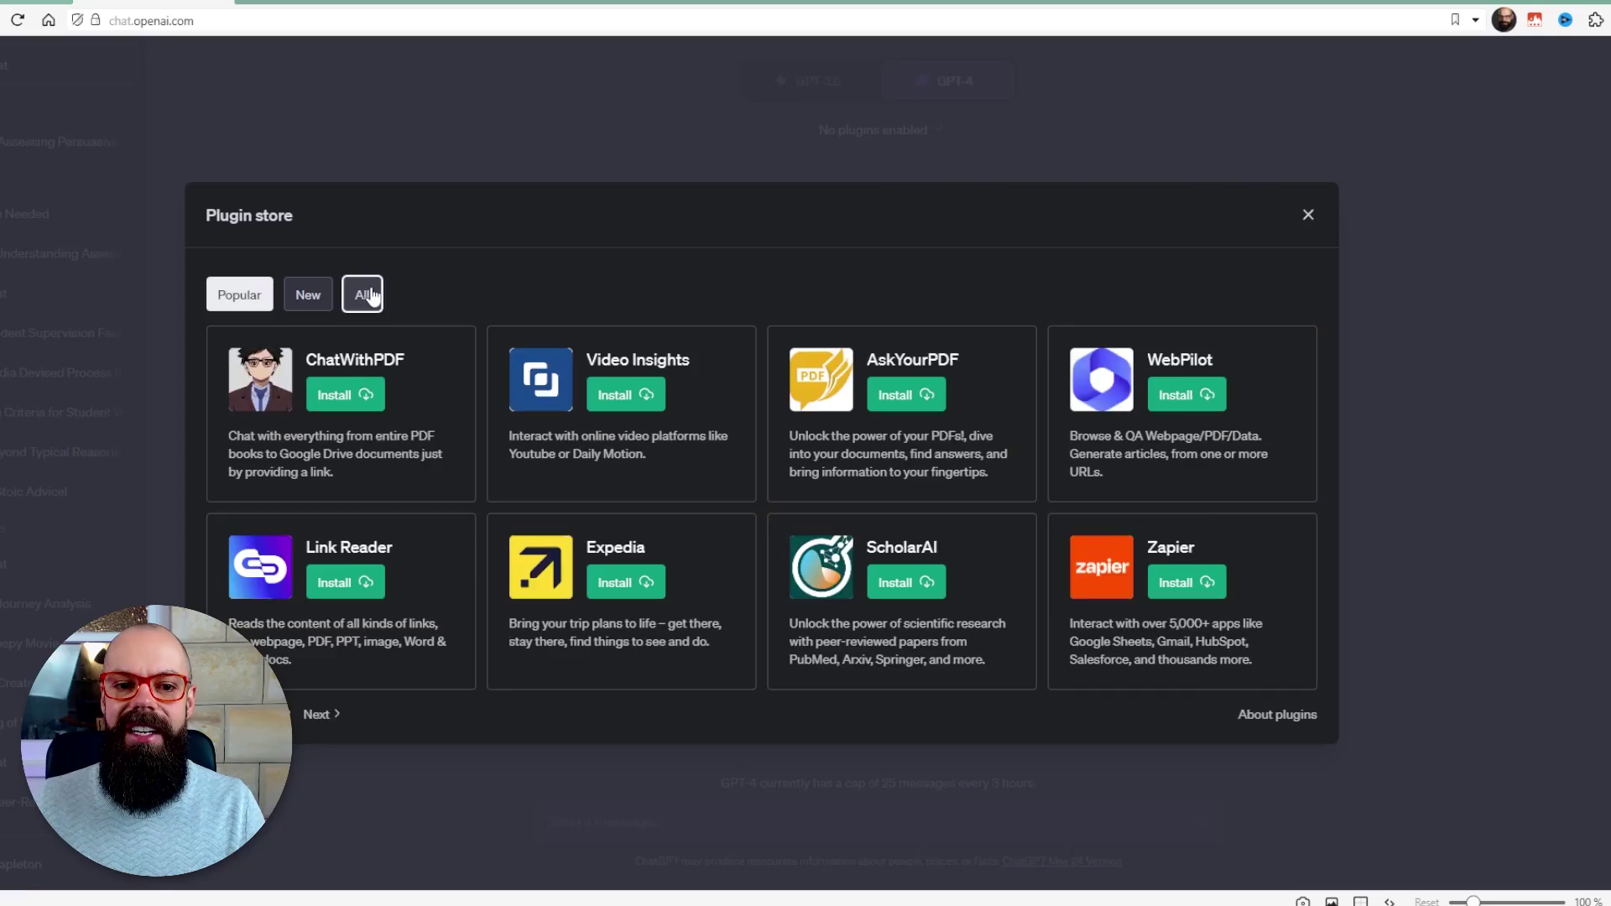
pyautogui.click(362, 295)
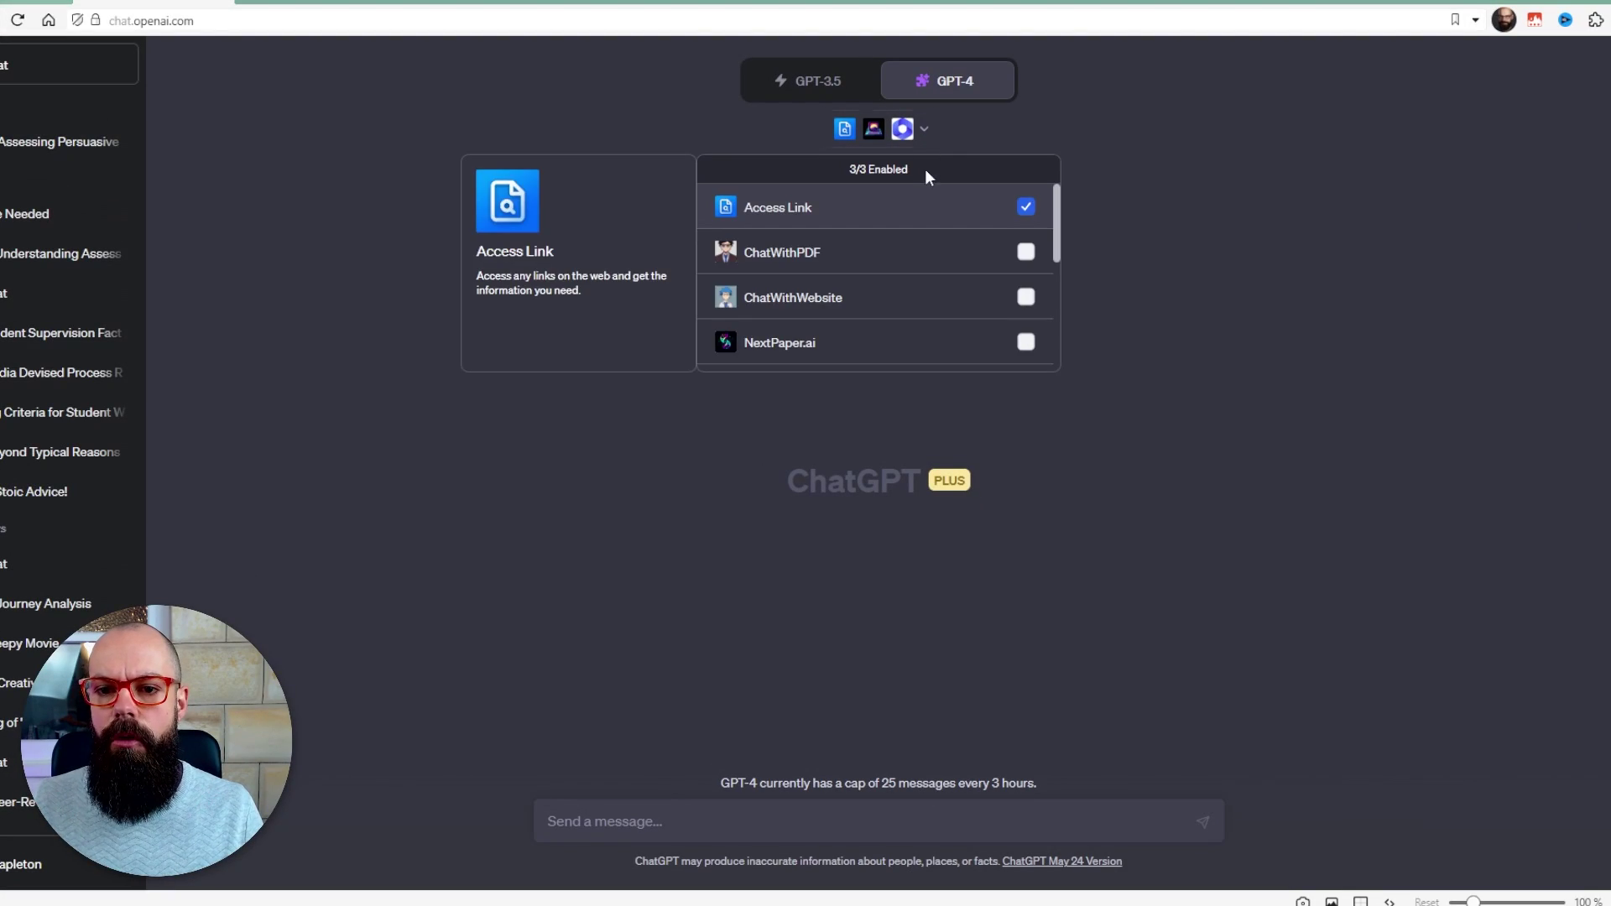
# - Try enabling ChatWithWebsite and ChatWithPDF, running into the three-plugin limit
pyautogui.click(1026, 252)
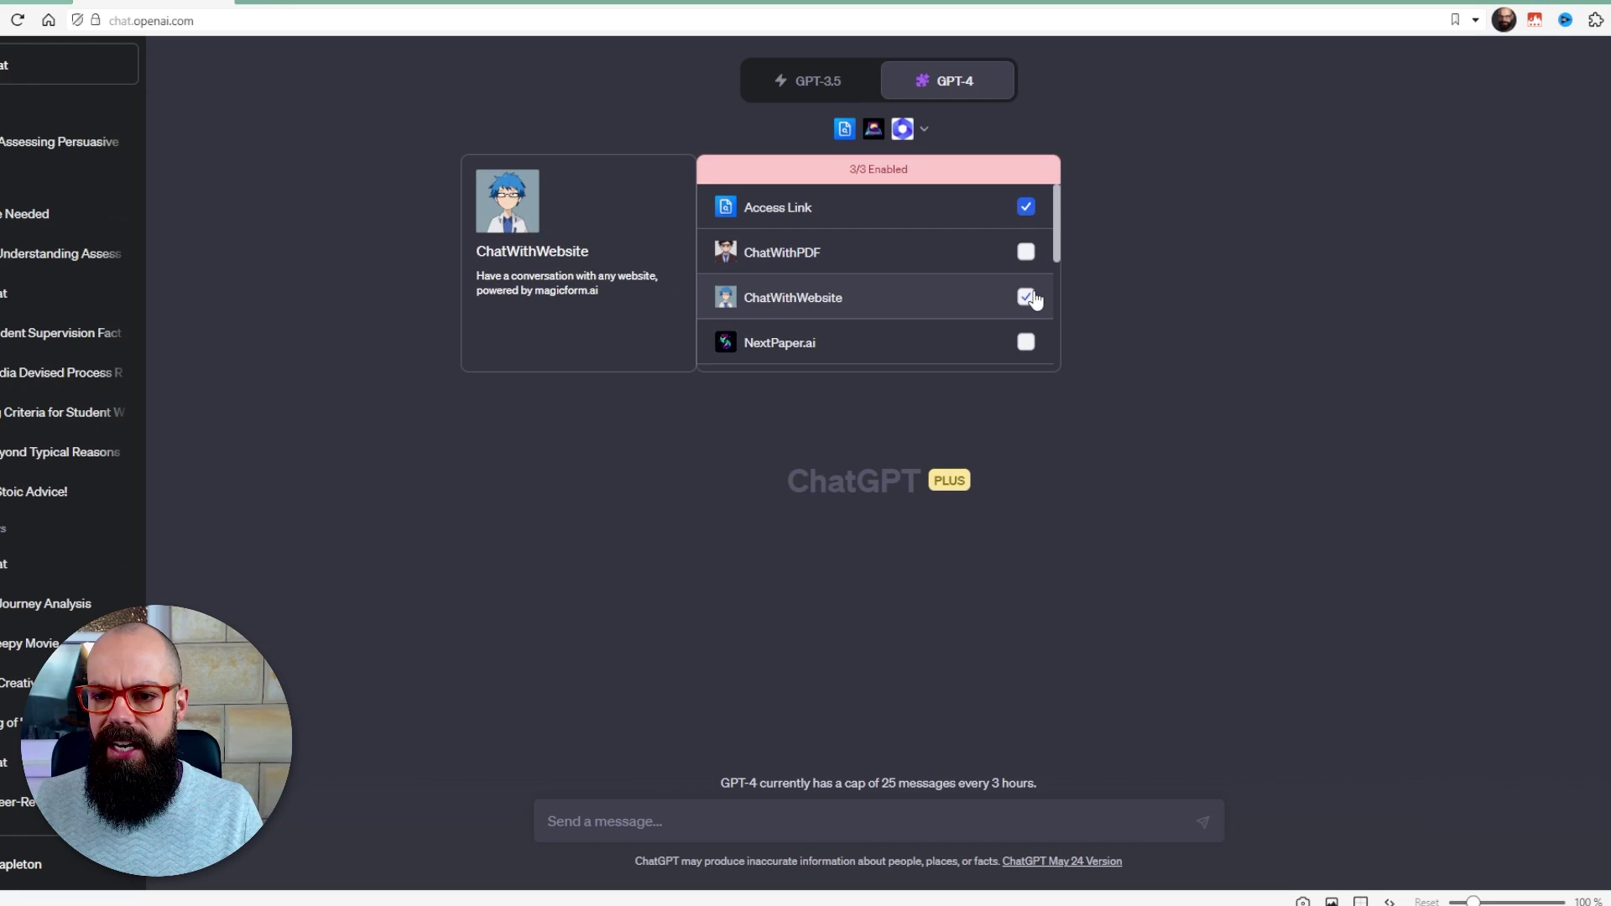
pyautogui.click(1025, 297)
pyautogui.click(1026, 341)
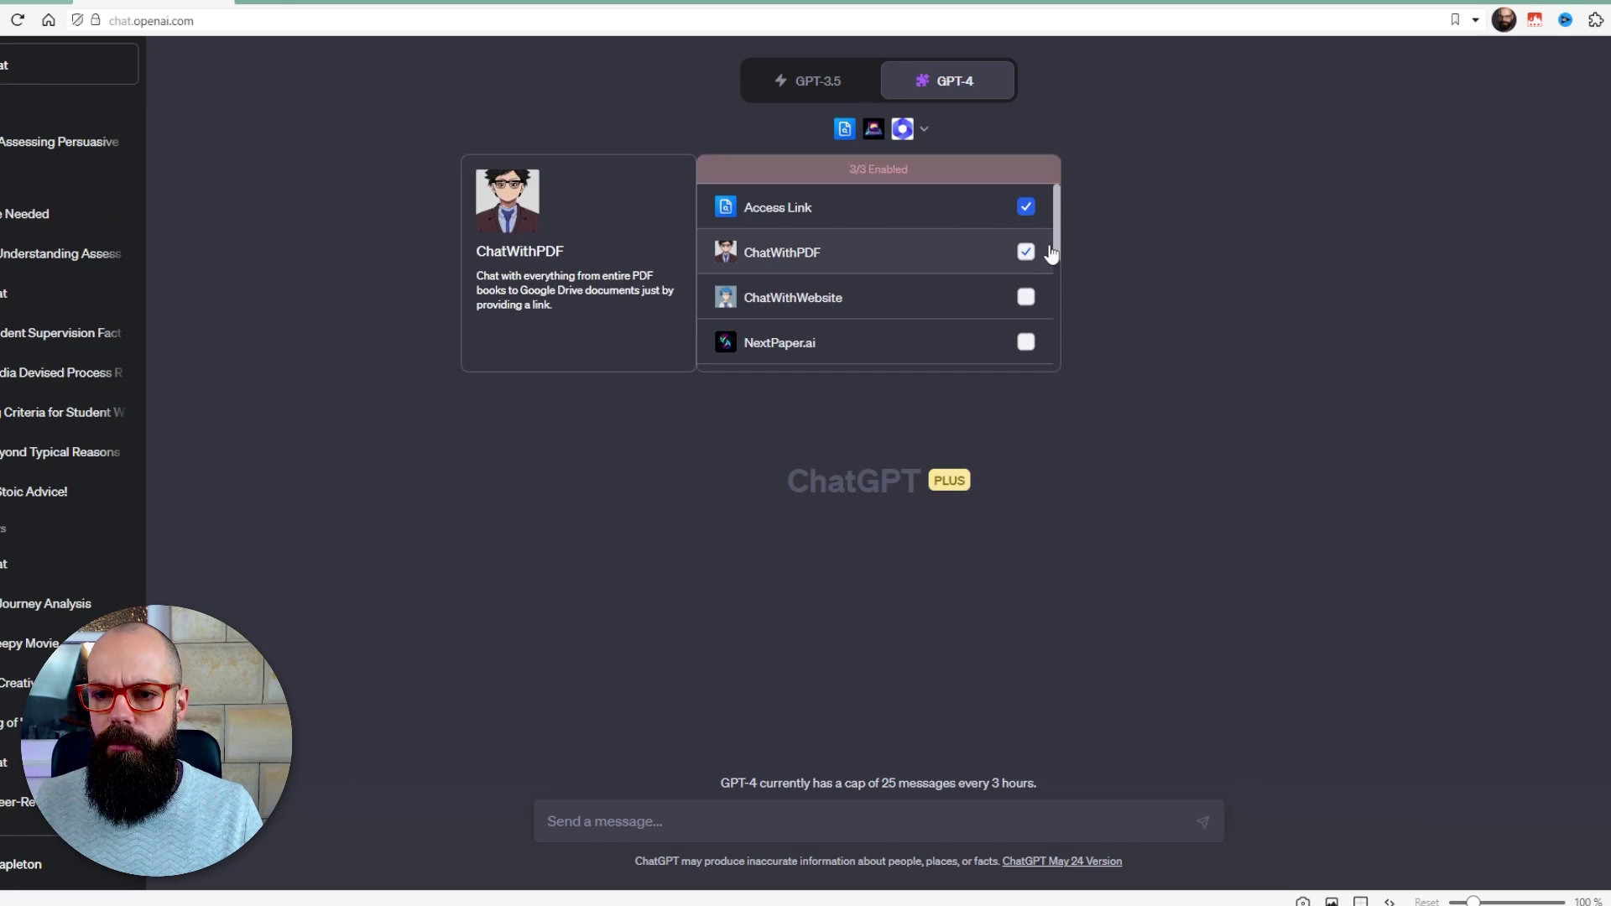
pyautogui.scroll(-3, 1059, 233)
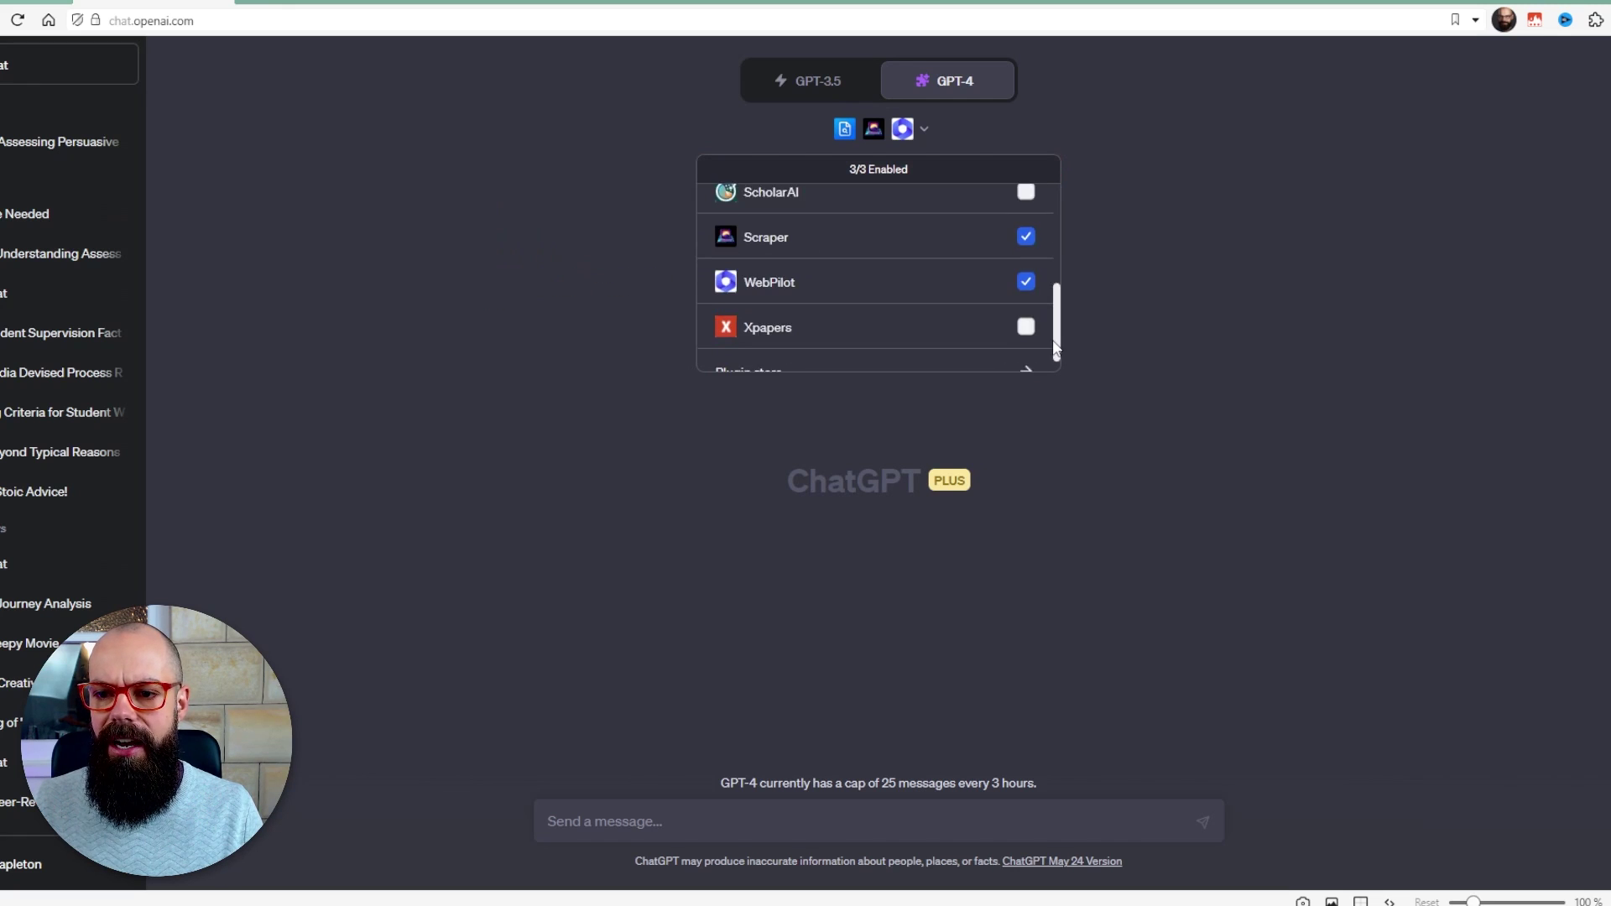
pyautogui.scroll(5, 1063, 218)
pyautogui.moveTo(927, 202)
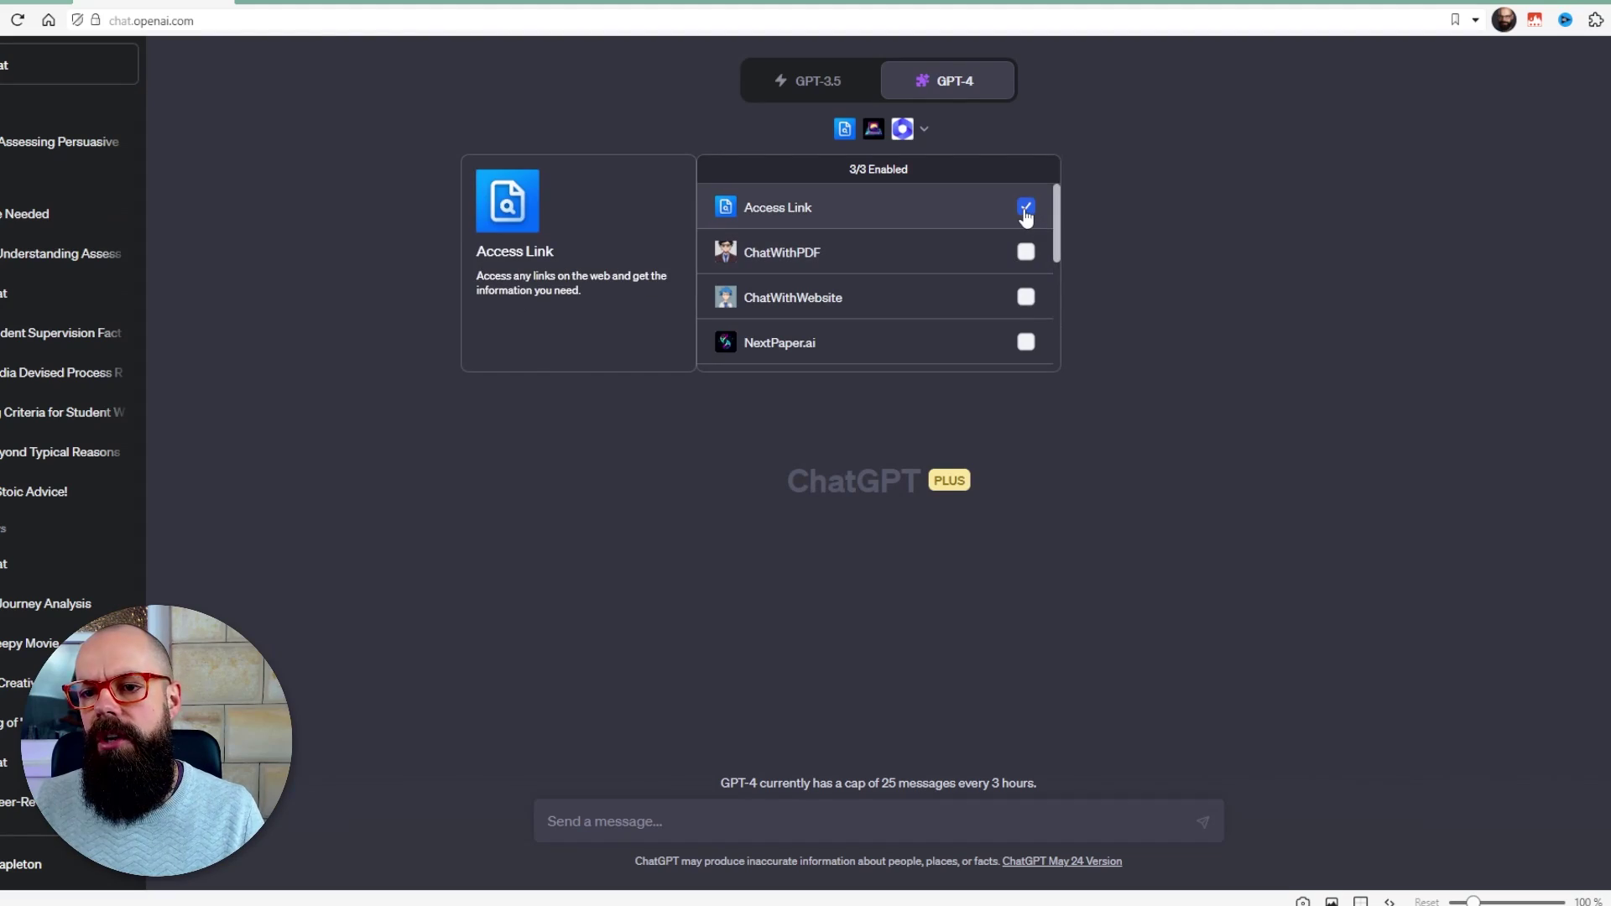
# - Turn off Scraper and WebPilot and enable ScholarAI and Xpapers
pyautogui.scroll(-2, 1025, 252)
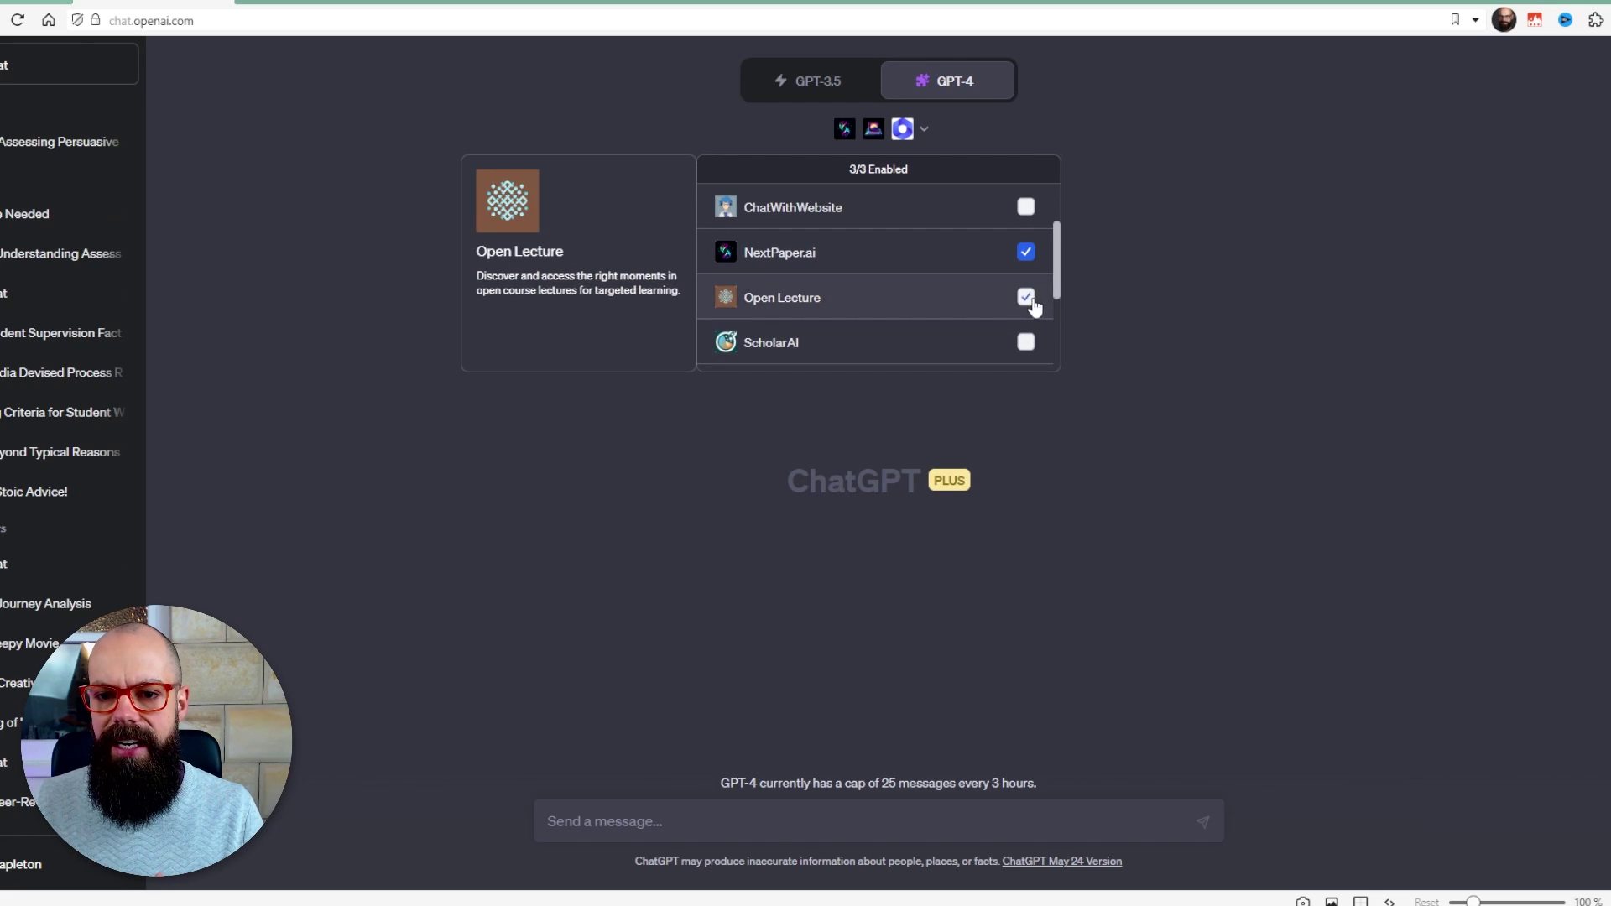
pyautogui.scroll(-2, 1060, 242)
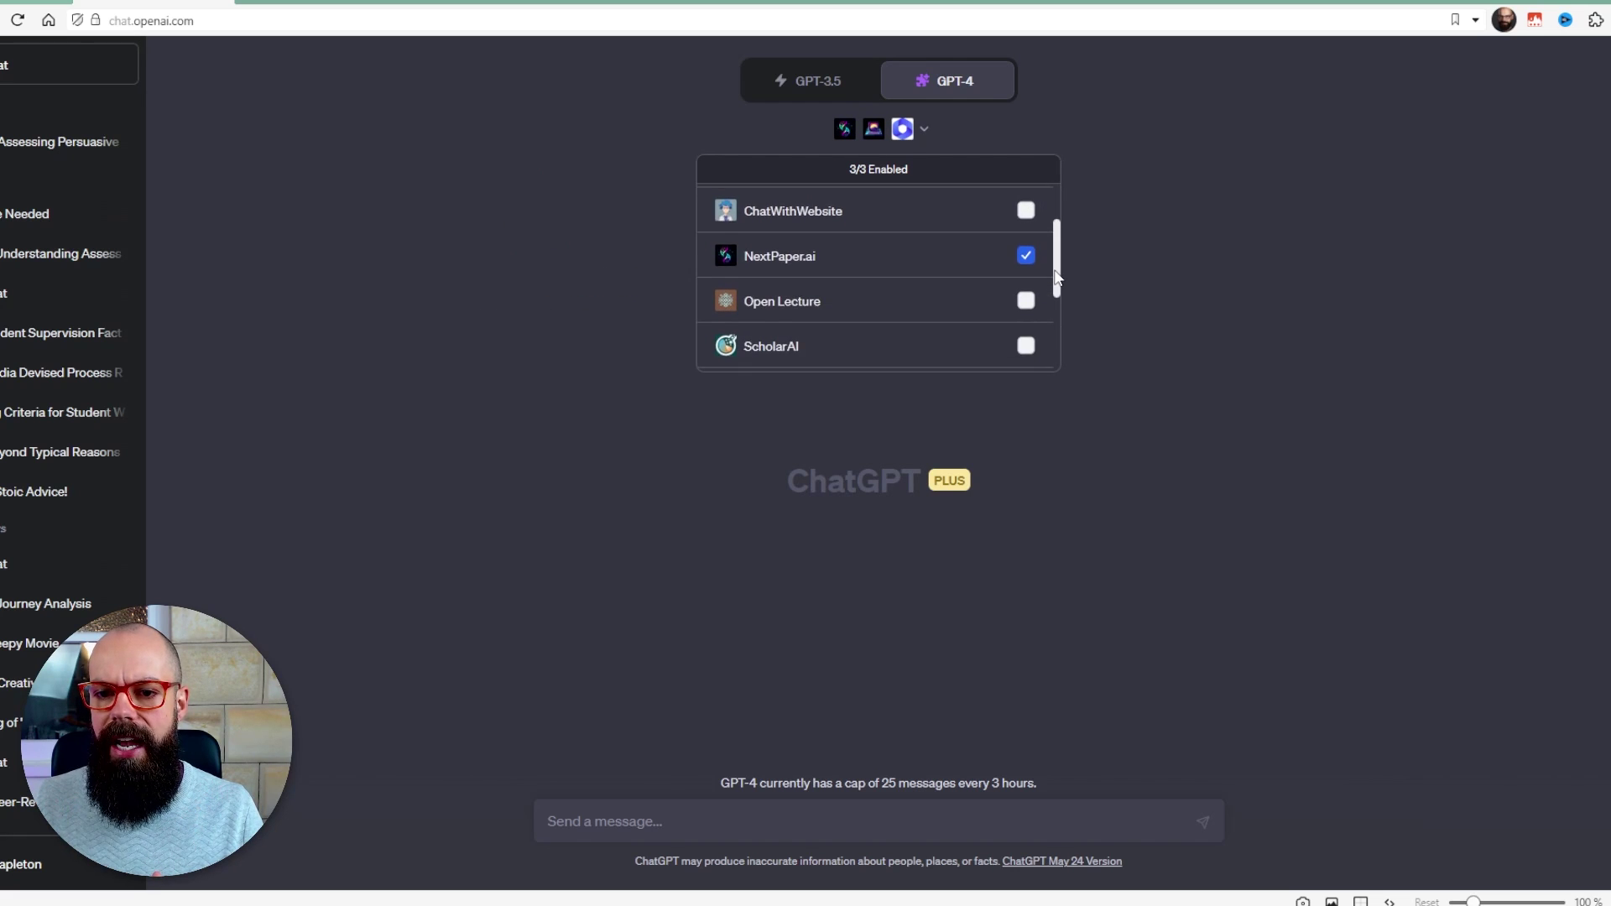
pyautogui.click(1026, 347)
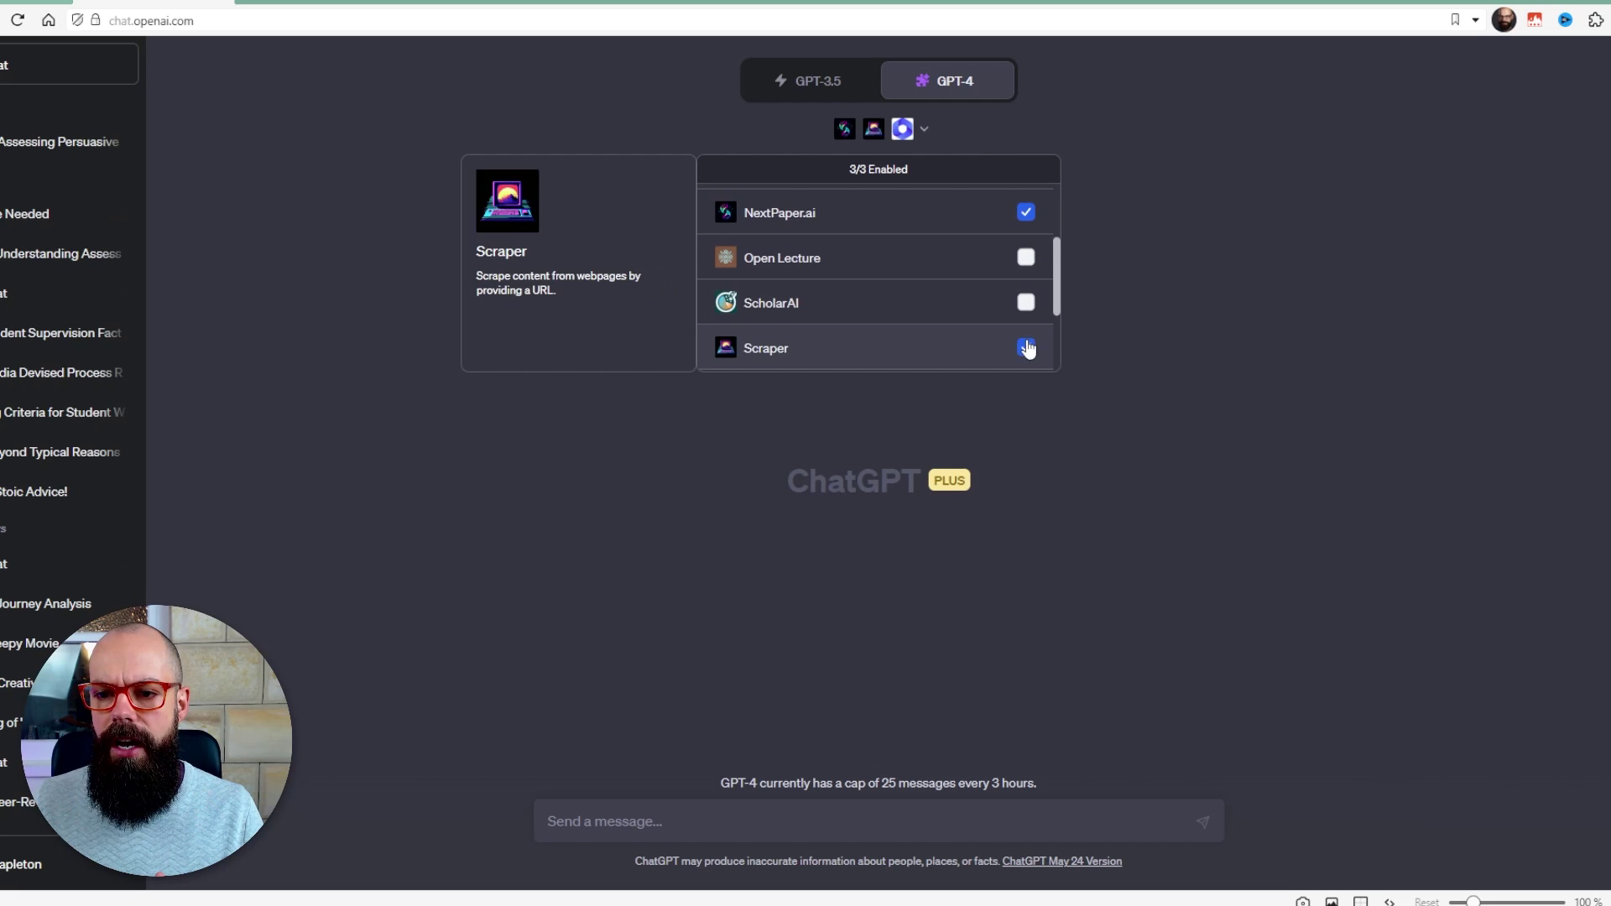
pyautogui.click(1025, 303)
pyautogui.scroll(-2, 1026, 303)
pyautogui.click(1026, 277)
pyautogui.click(1028, 324)
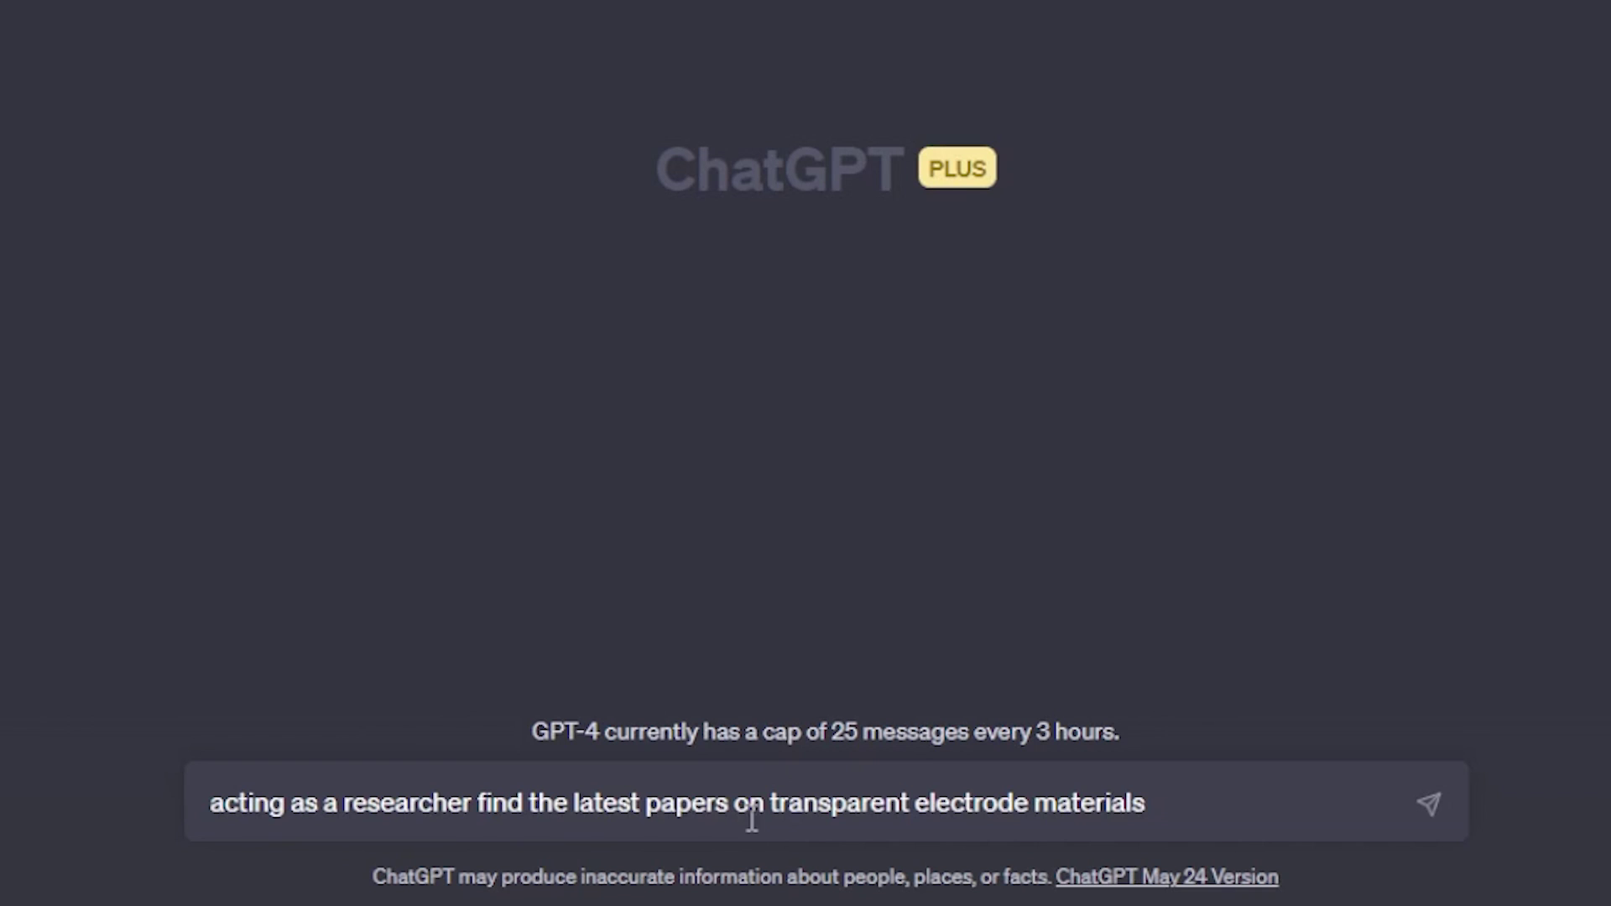
# - Send the transparent electrode materials research prompt and collapse the NextPaper.ai details in the reply
pyautogui.click(1429, 807)
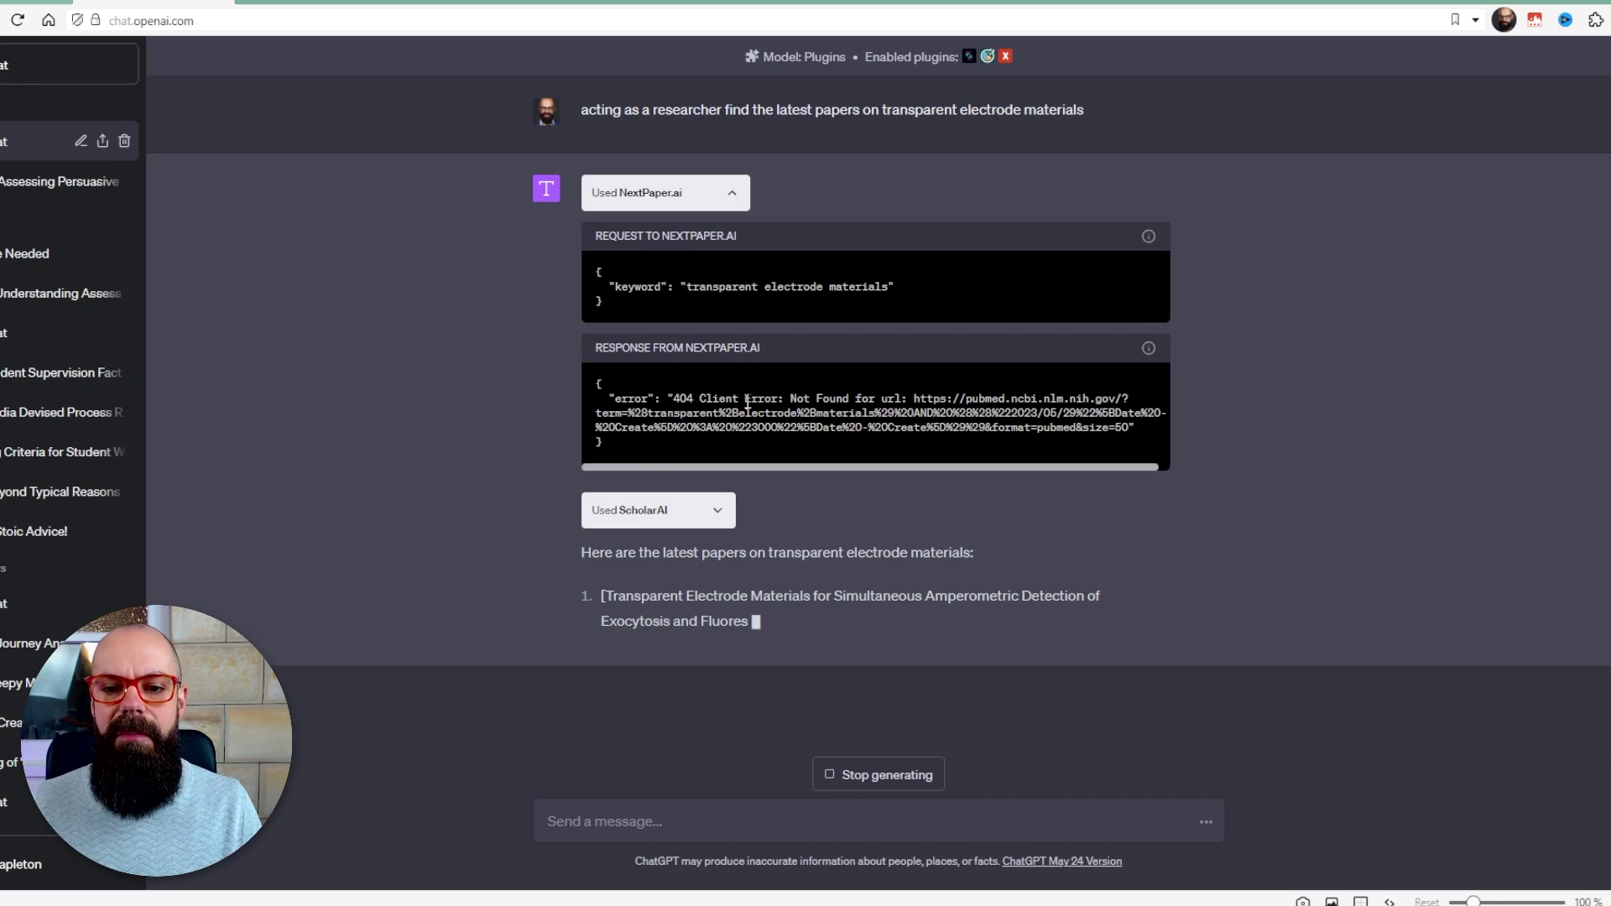
pyautogui.click(867, 398)
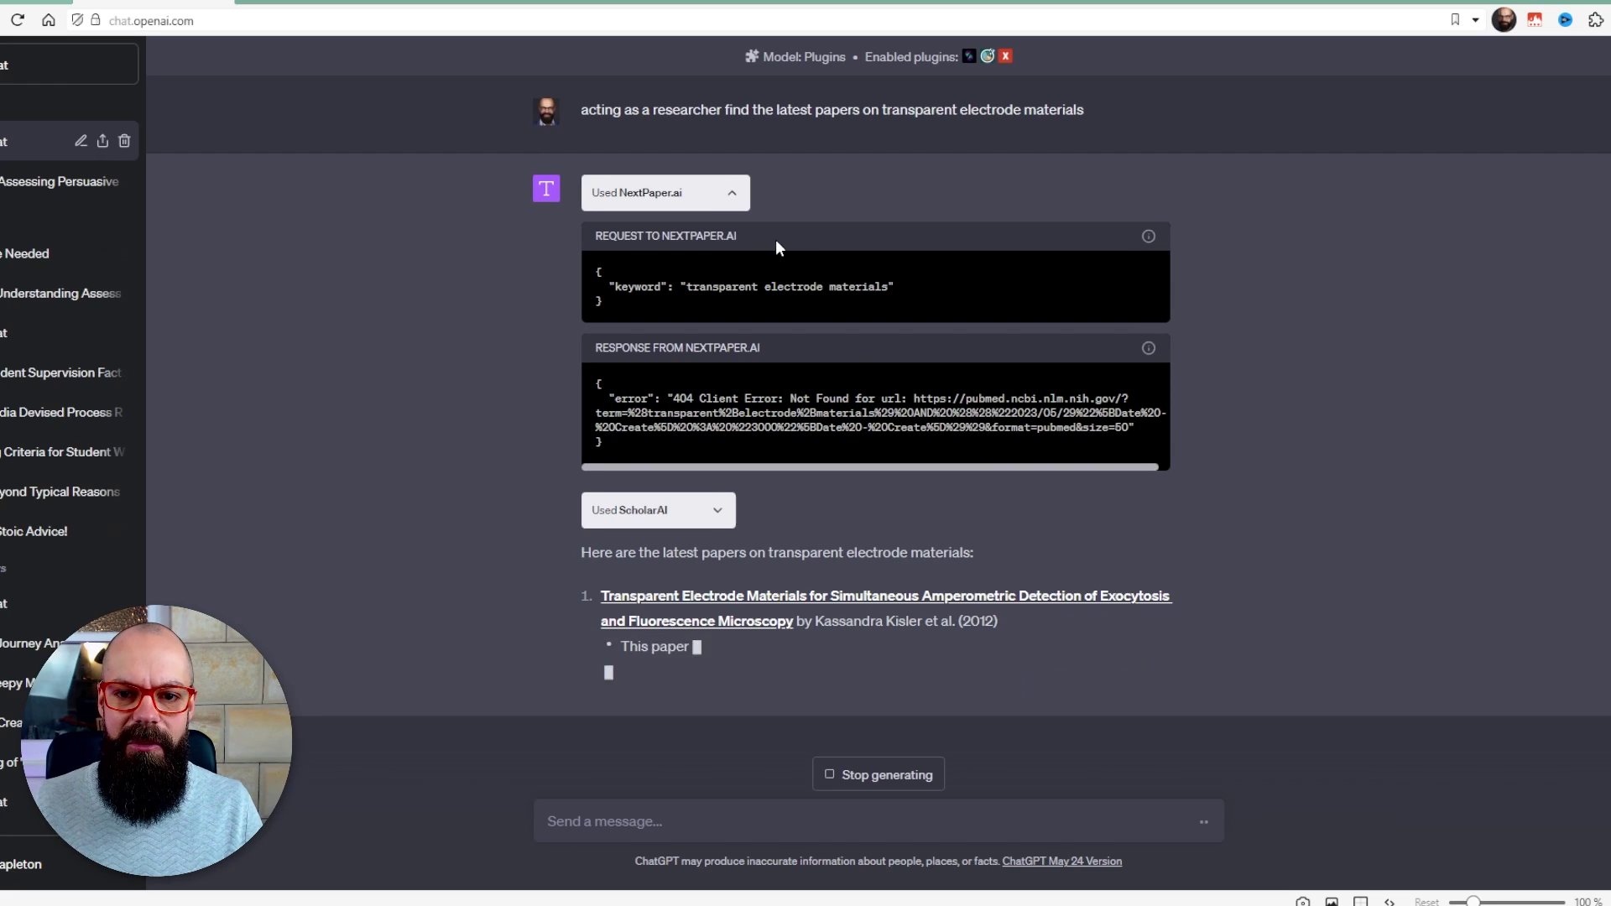
pyautogui.click(733, 198)
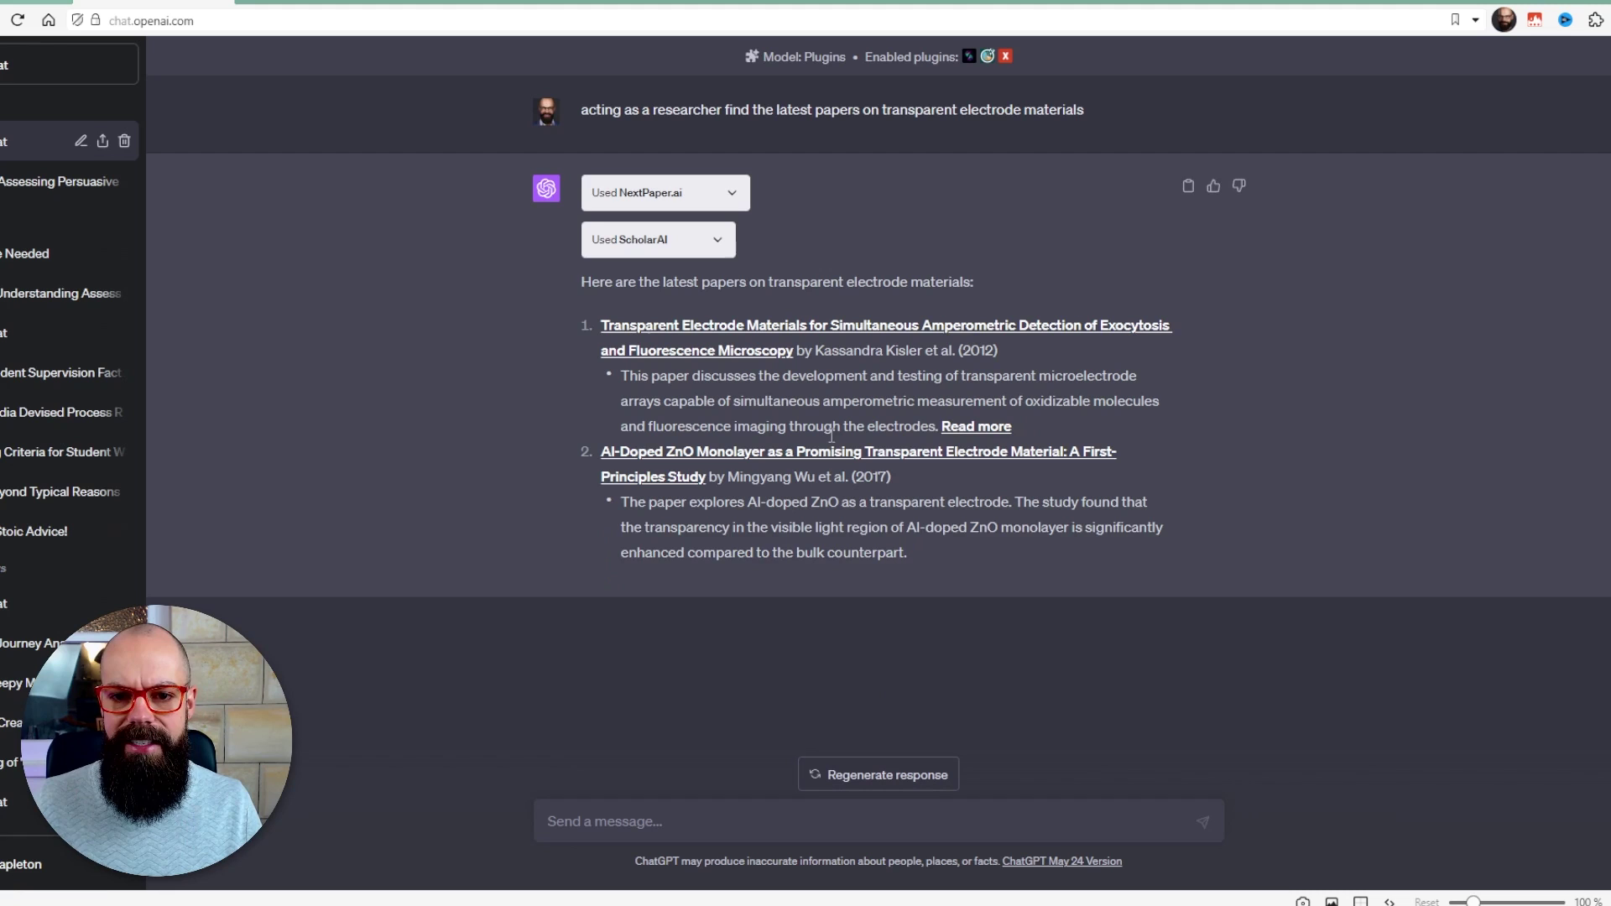
# - Edit the prompt to ask for papers from 2022, resubmit, and collapse the NextPaper.ai and ScholarAI details
pyautogui.click(1189, 111)
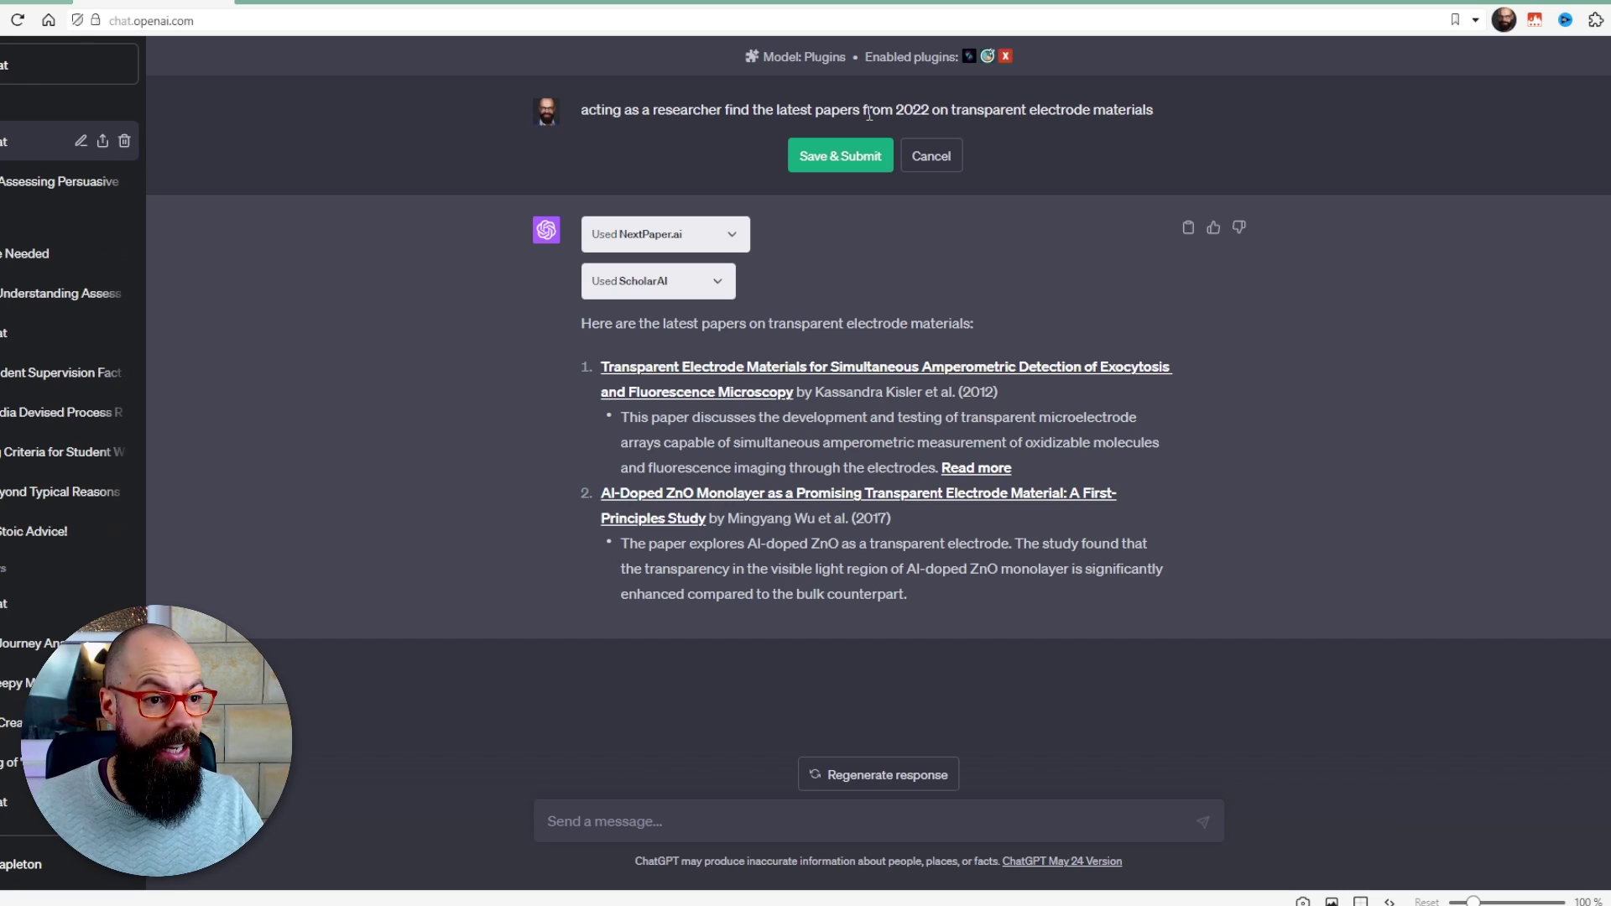
pyautogui.click(866, 154)
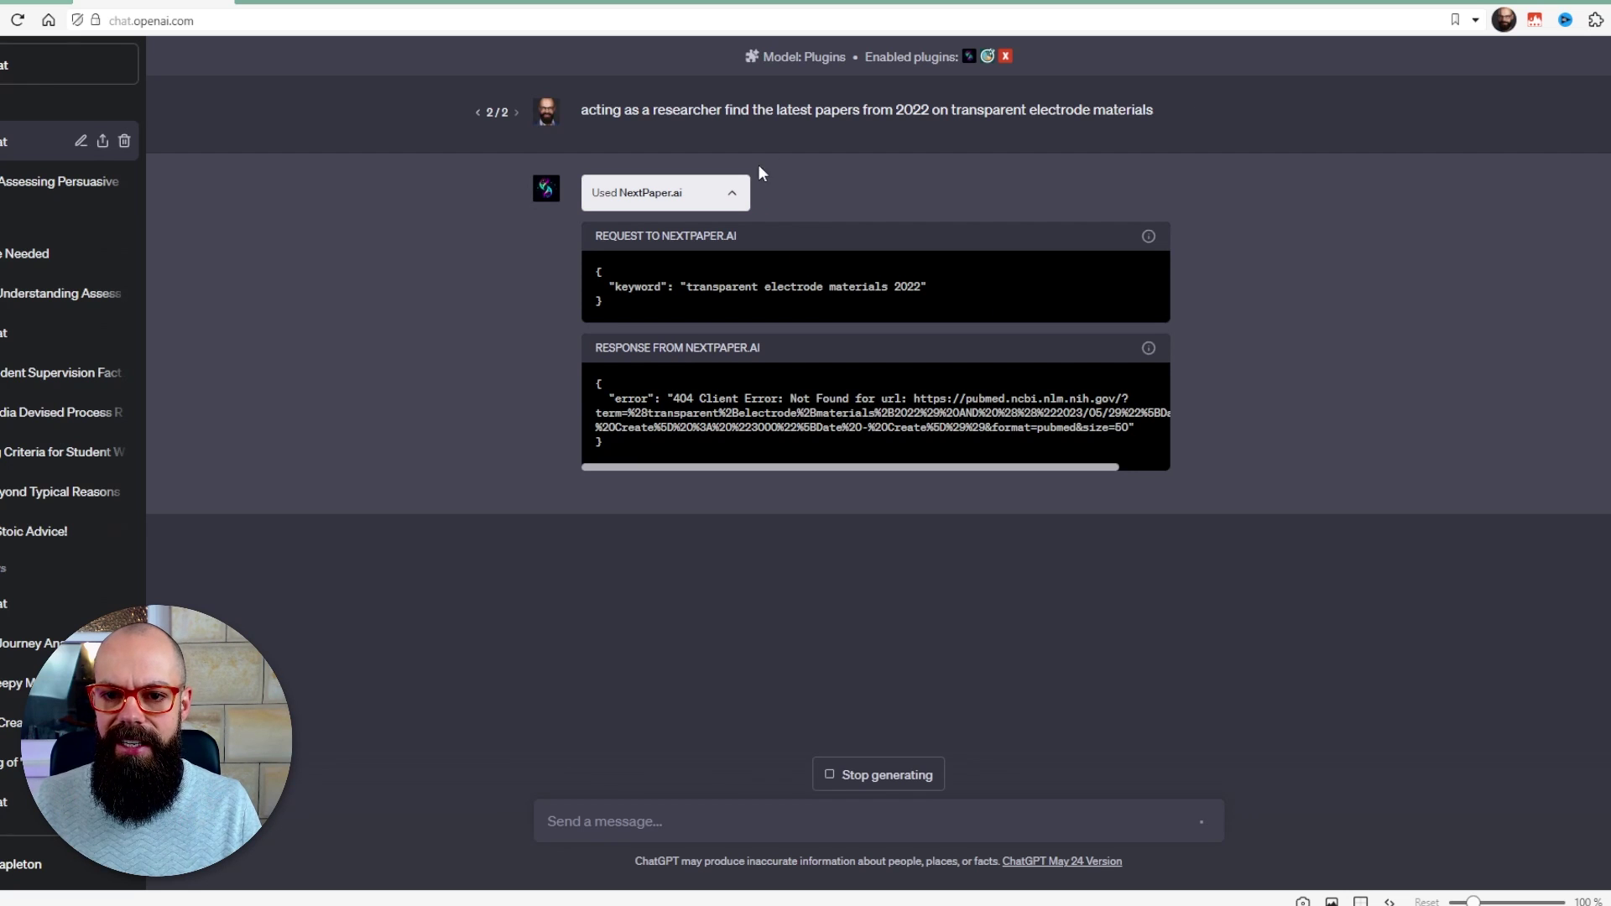
pyautogui.click(737, 194)
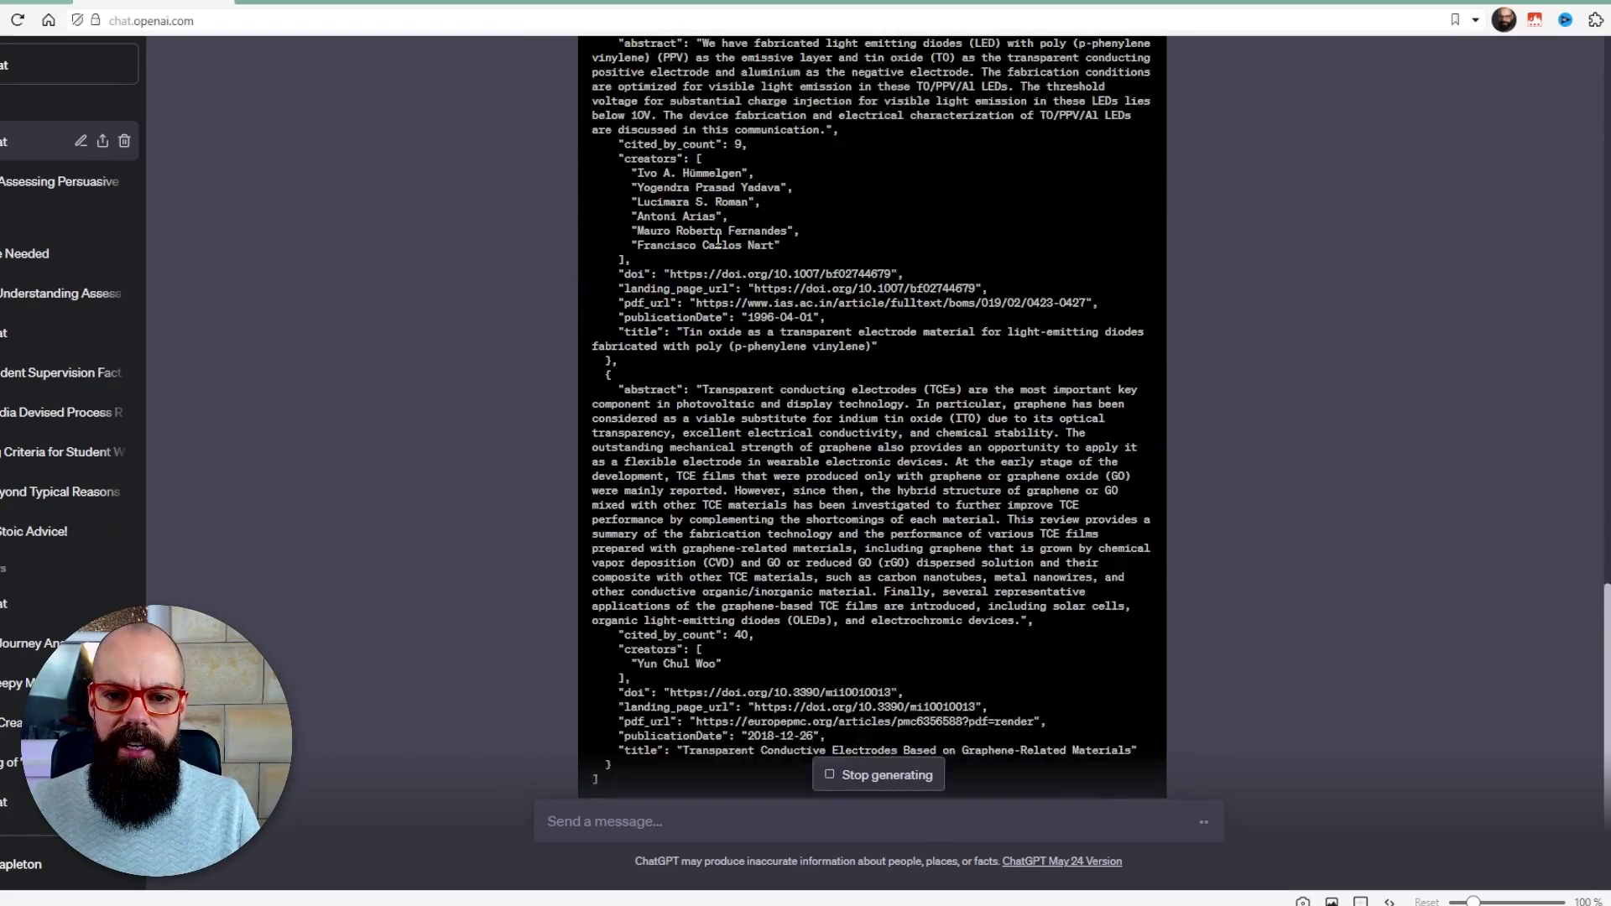
pyautogui.scroll(10, 492, 396)
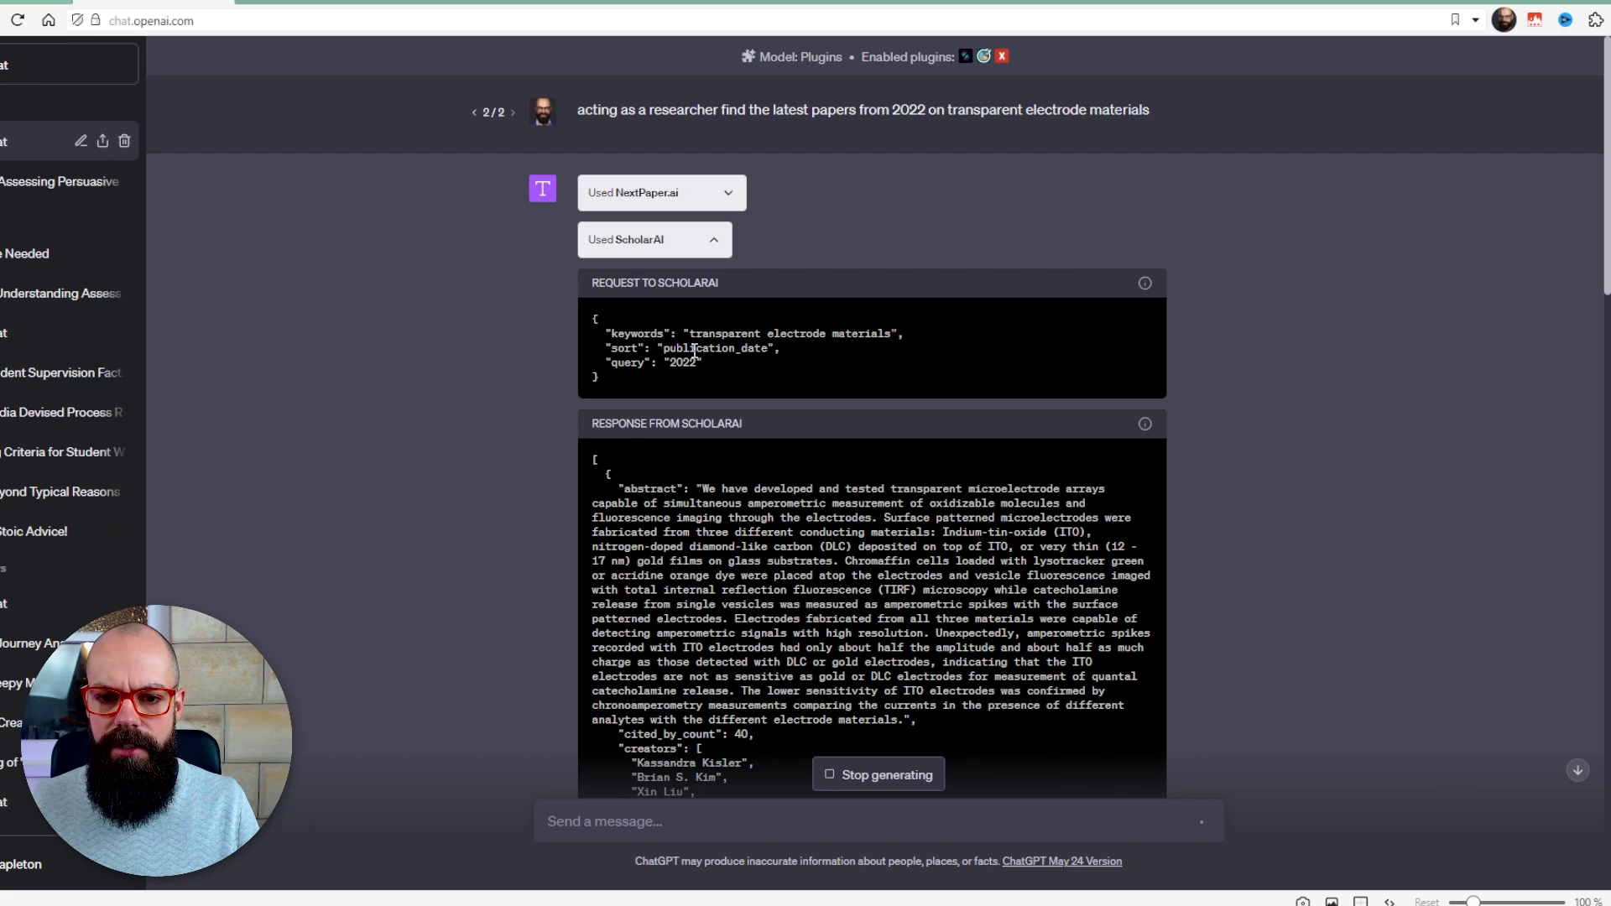
pyautogui.click(713, 240)
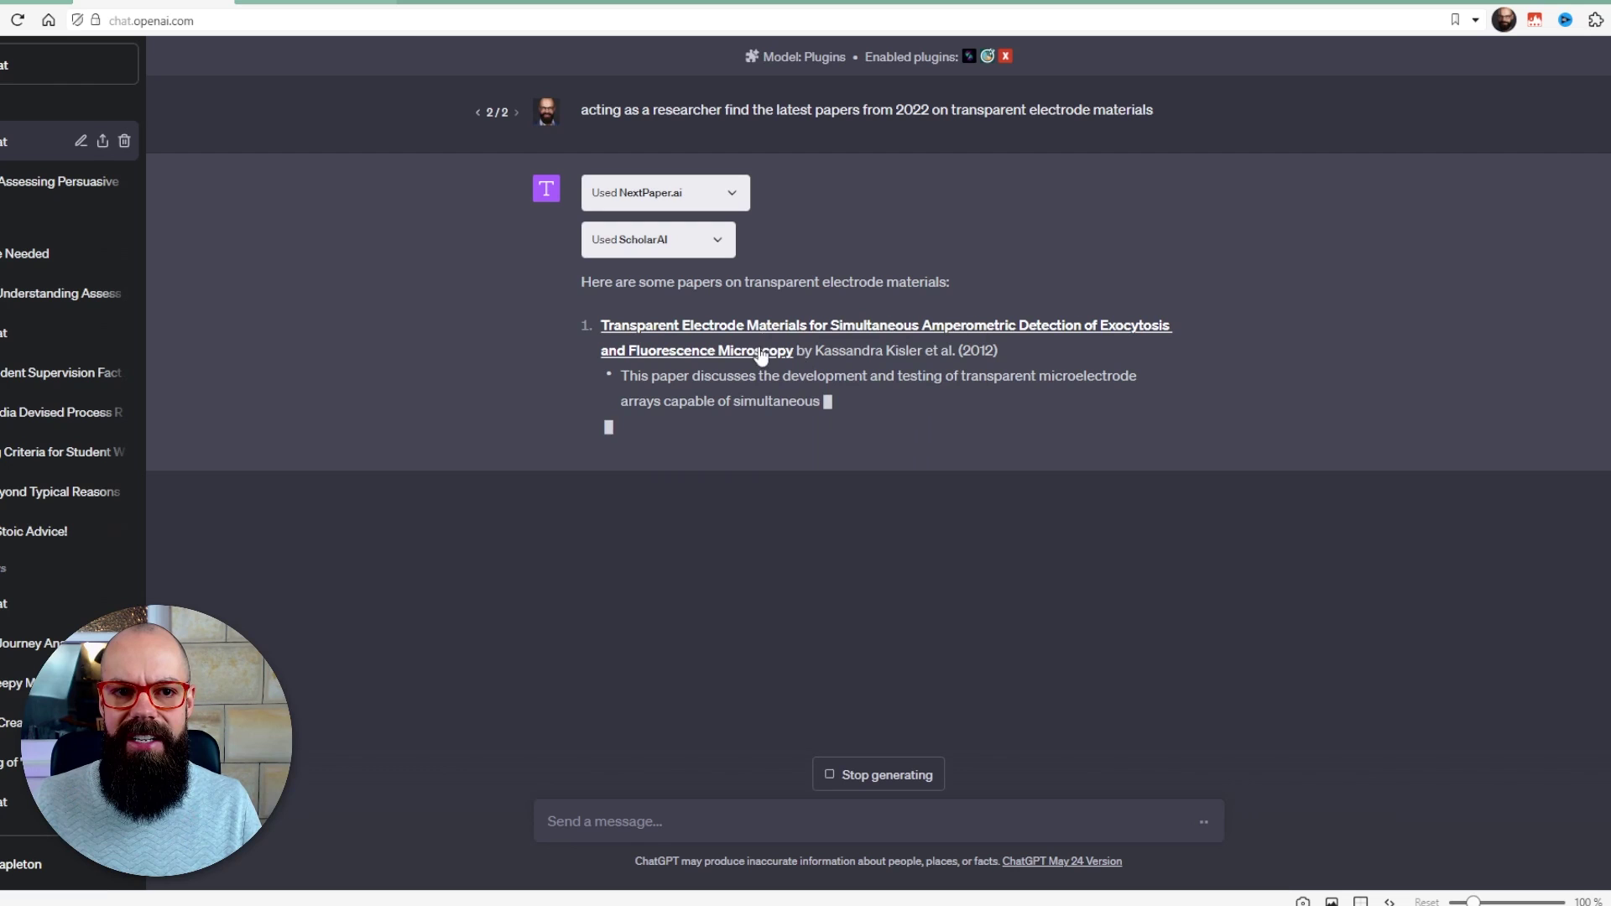
# - View the cited 2012 SCIRP paper's abstract, then go back to the ChatGPT tab
pyautogui.click(321, 1)
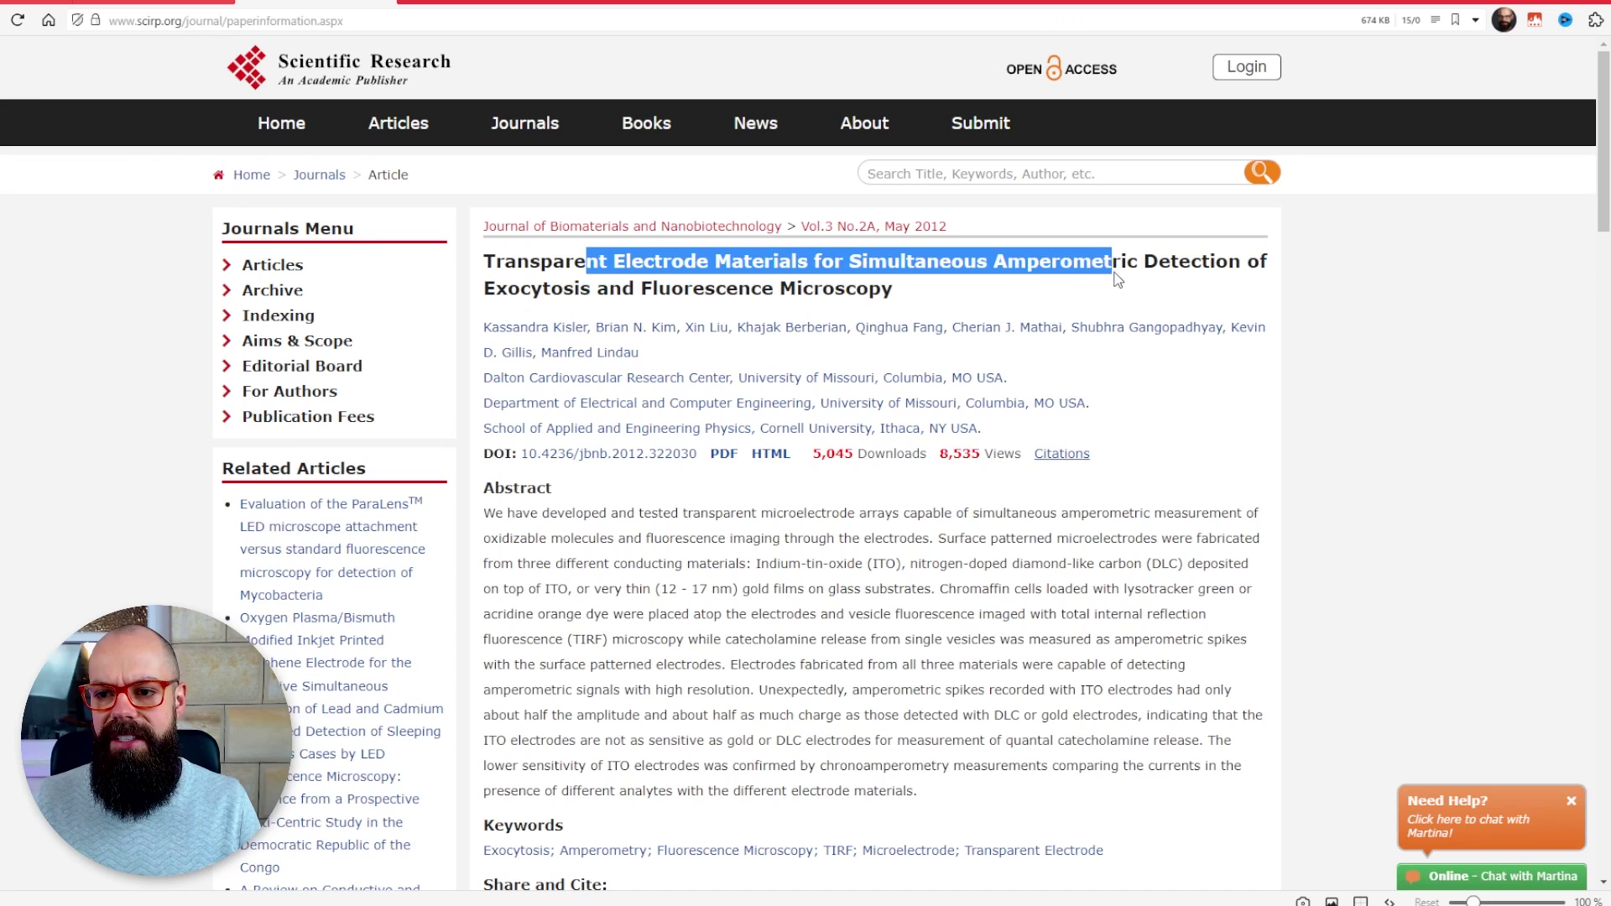
pyautogui.click(177, 2)
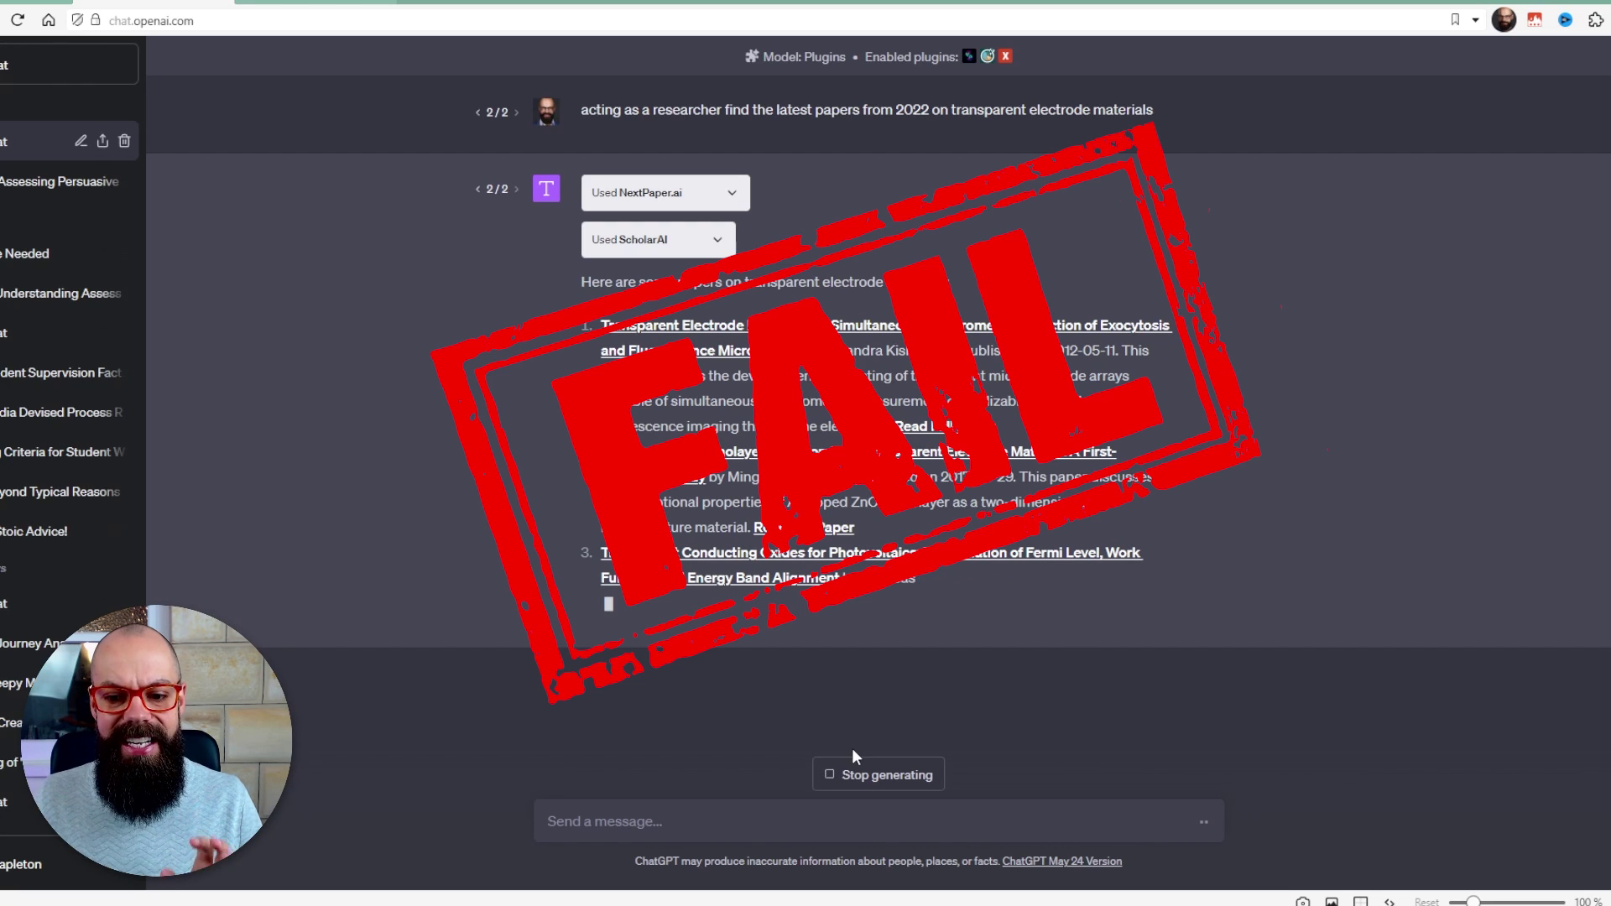
# - Stop the regenerated answer once its third paper on transparent conducting oxides appears
pyautogui.click(865, 774)
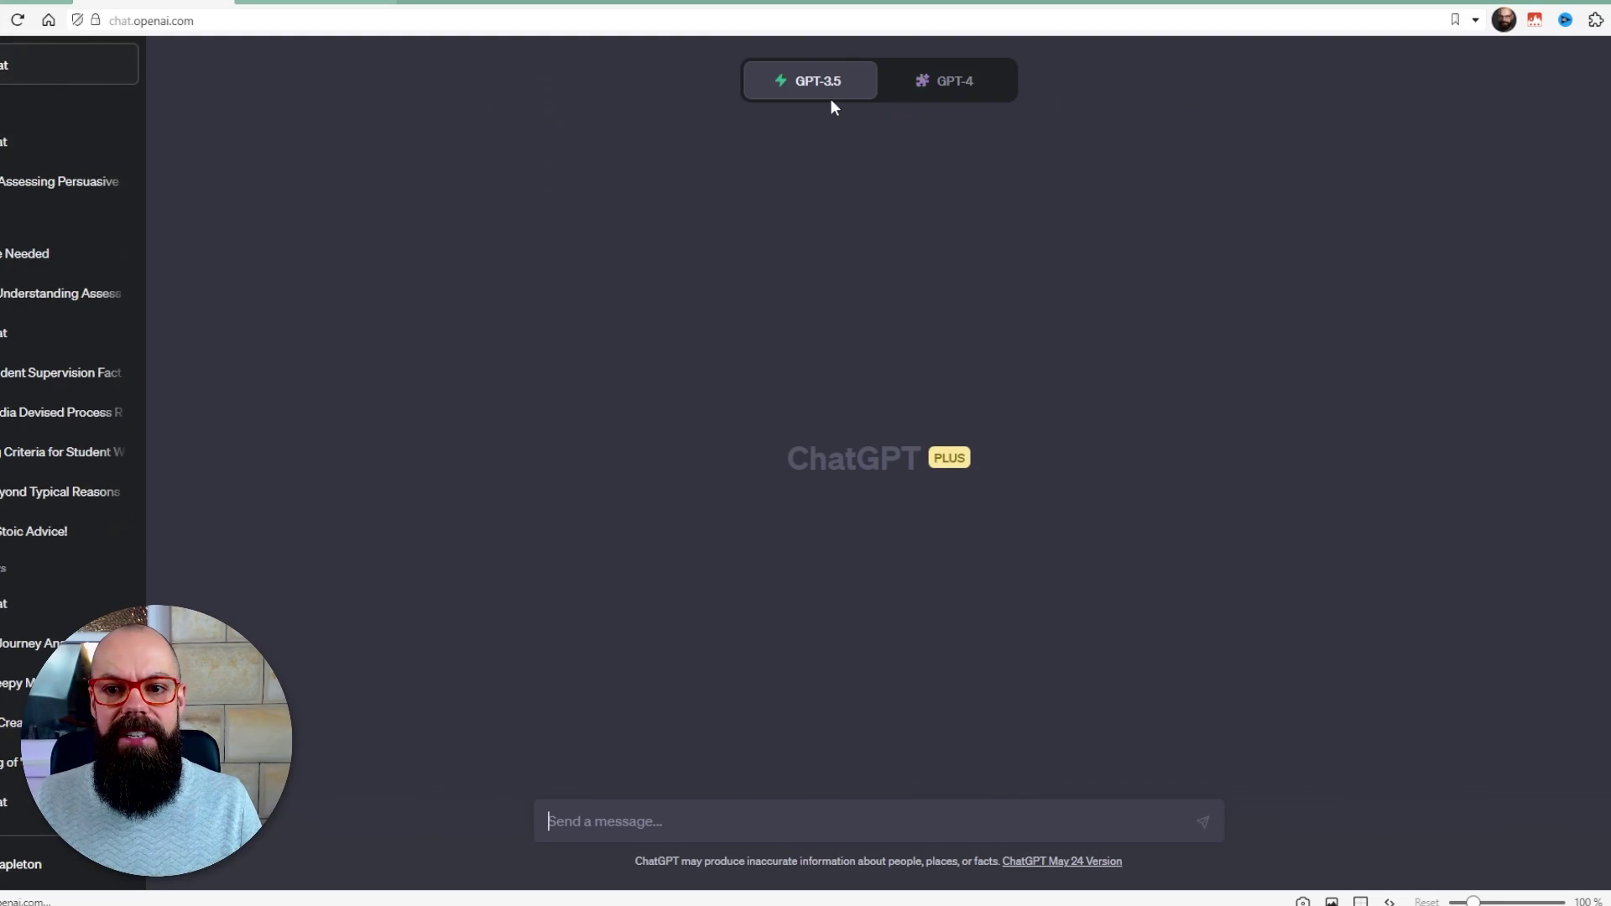
# - Start a new GPT-4 Plugins chat with NextPaper.ai off and ChatWithPDF enabled
pyautogui.click(924, 78)
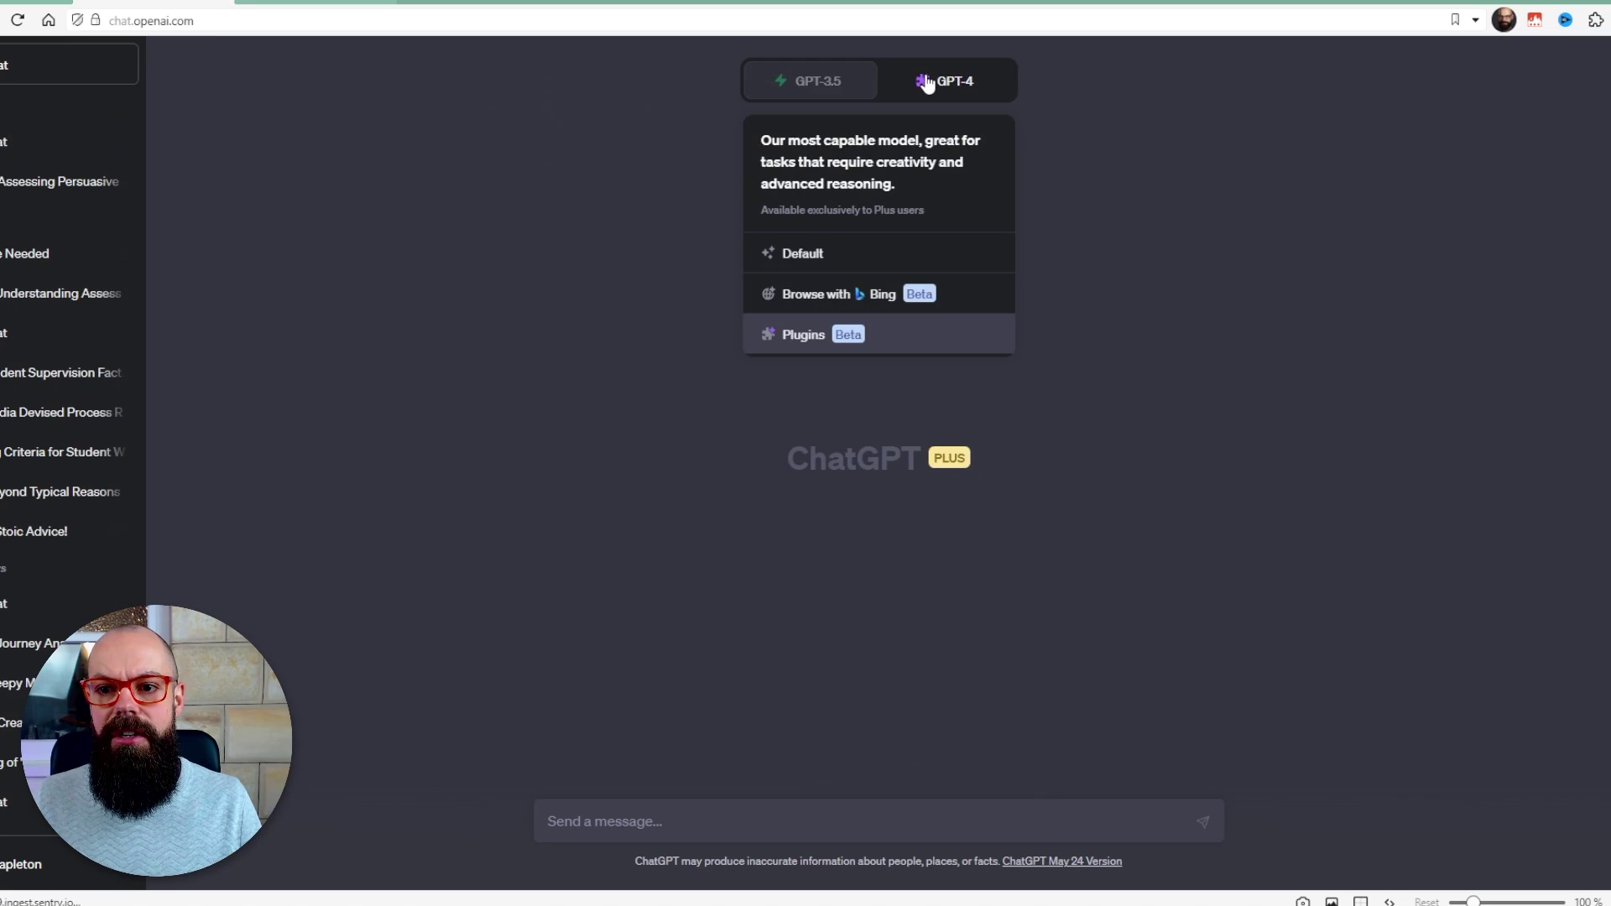
pyautogui.click(833, 338)
pyautogui.click(930, 129)
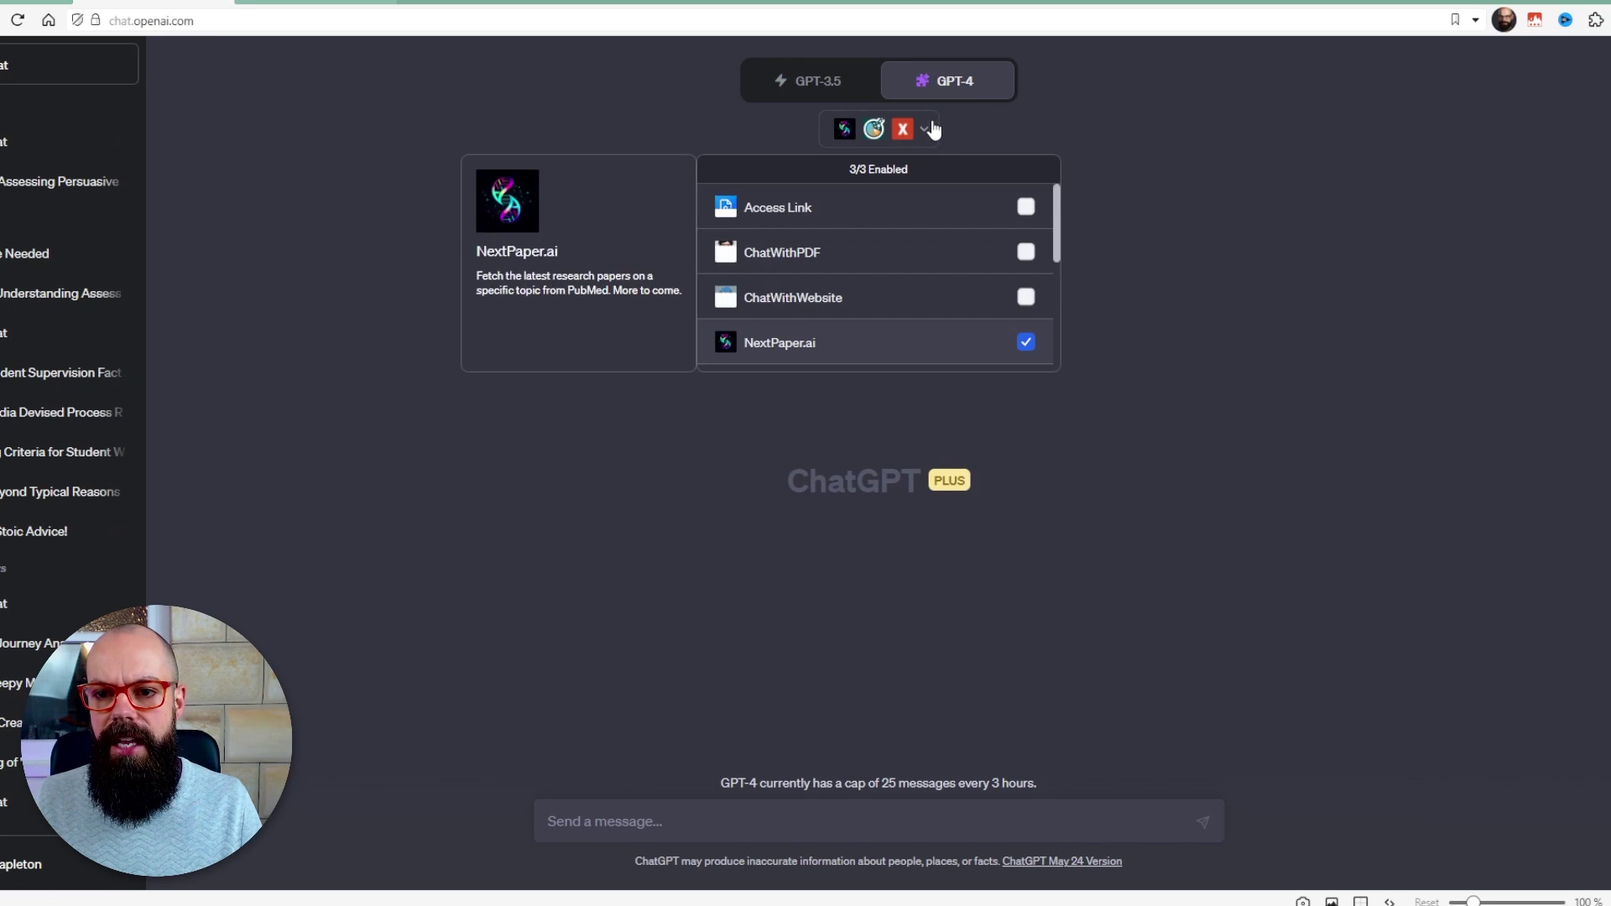
pyautogui.click(1024, 337)
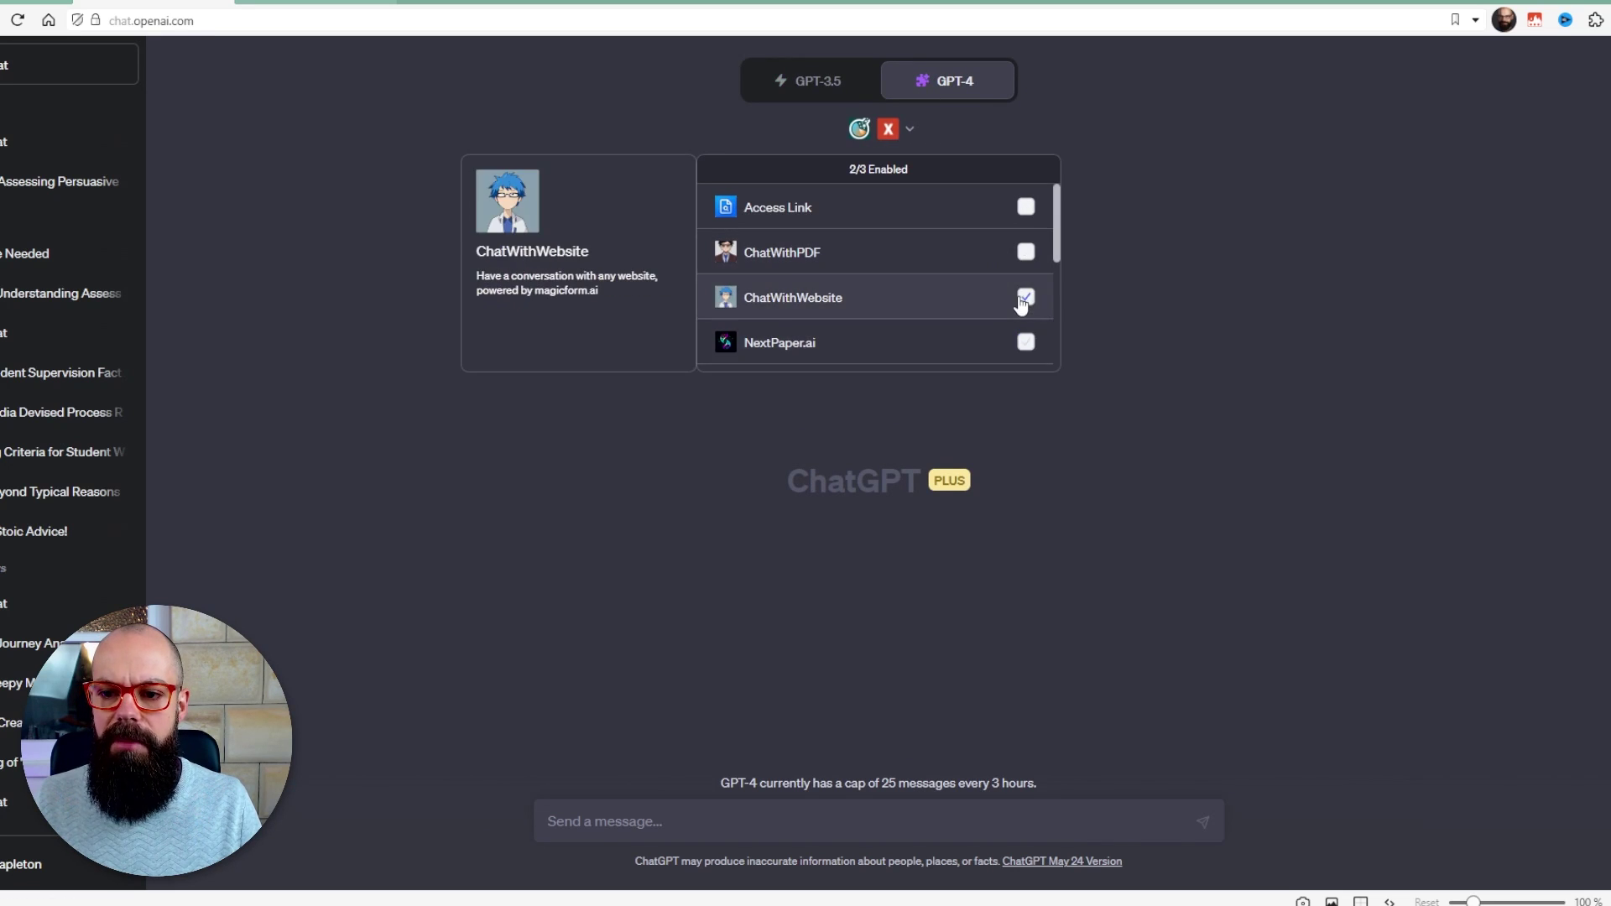
pyautogui.scroll(-2, 1024, 310)
pyautogui.click(1026, 295)
pyautogui.click(804, 831)
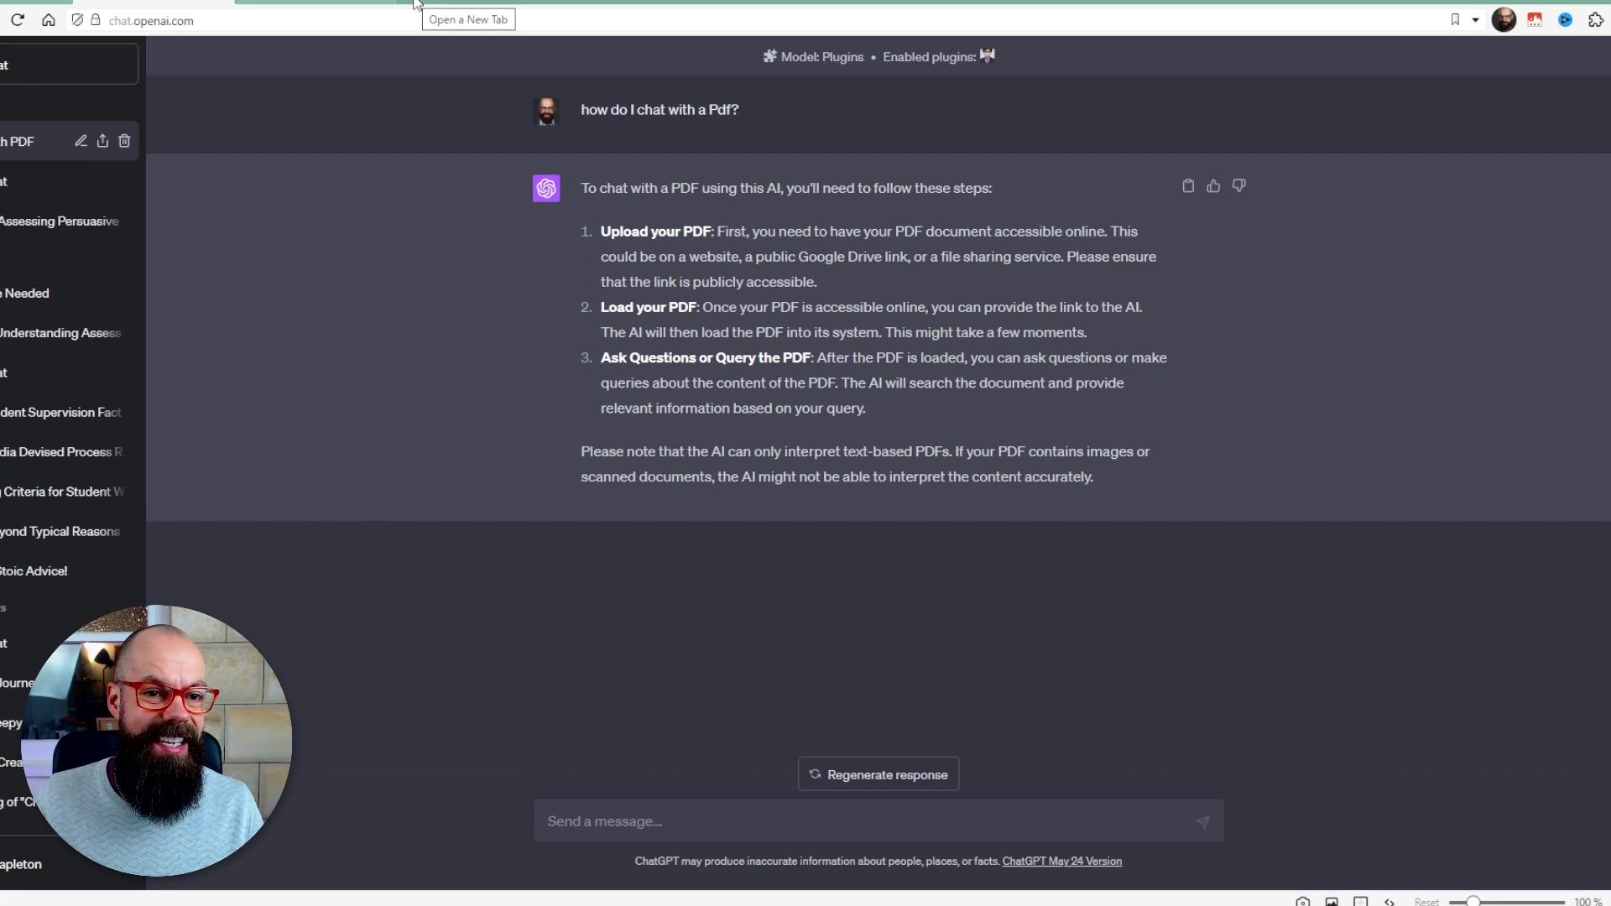
# - Share the silver nanowire electrode PDF in Google Drive with anyone who has the link
pyautogui.click(414, 4)
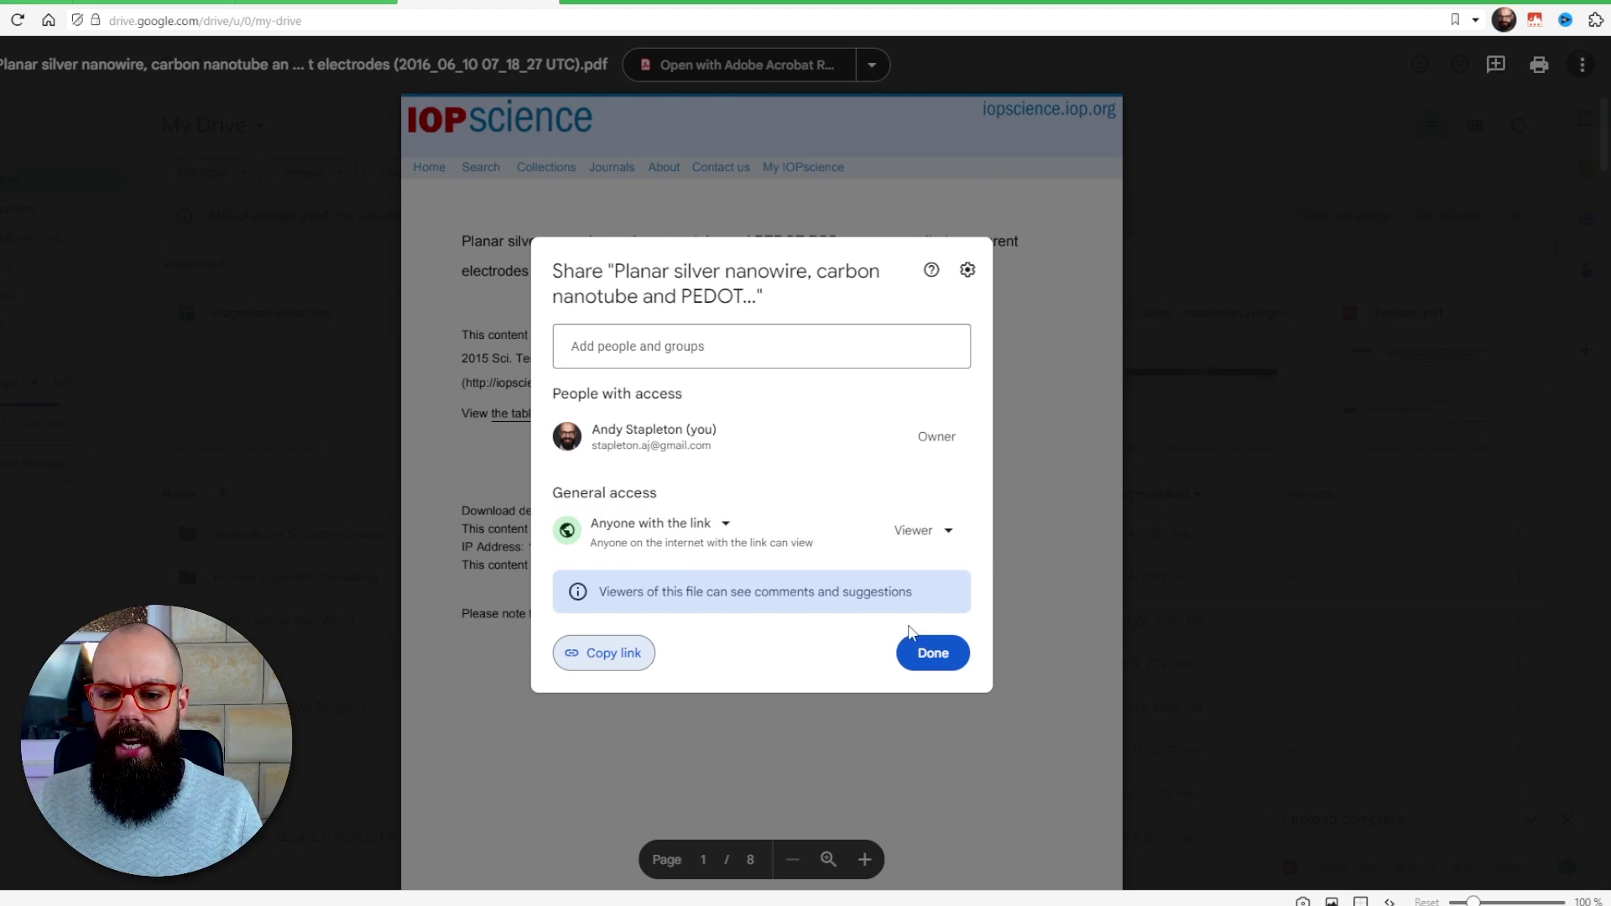
pyautogui.click(338, 10)
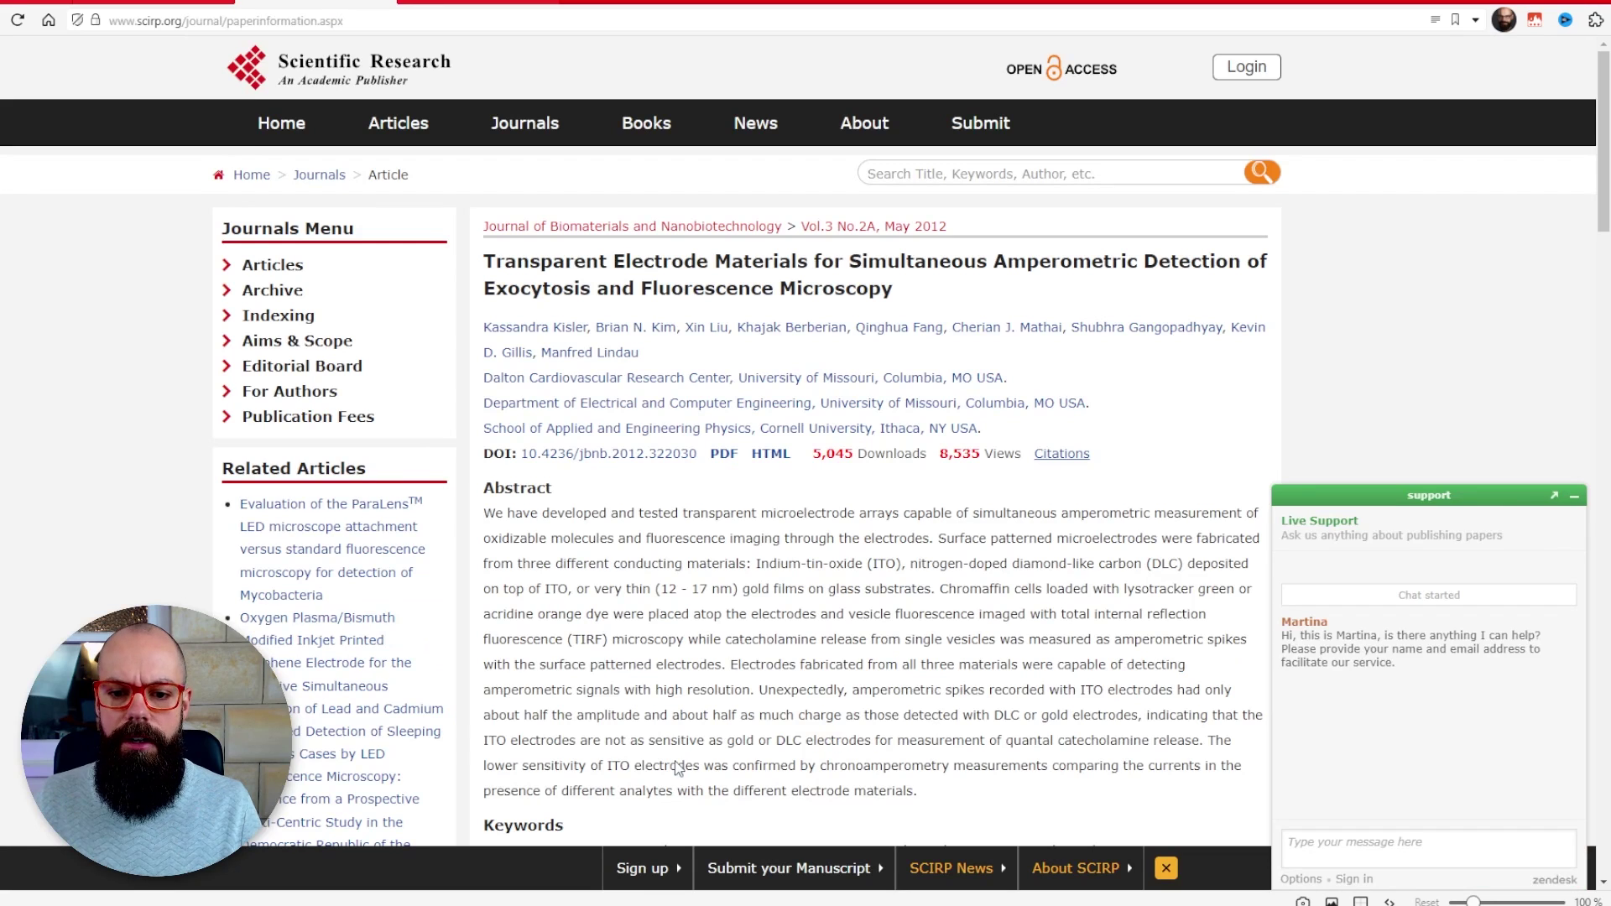
pyautogui.click(193, 3)
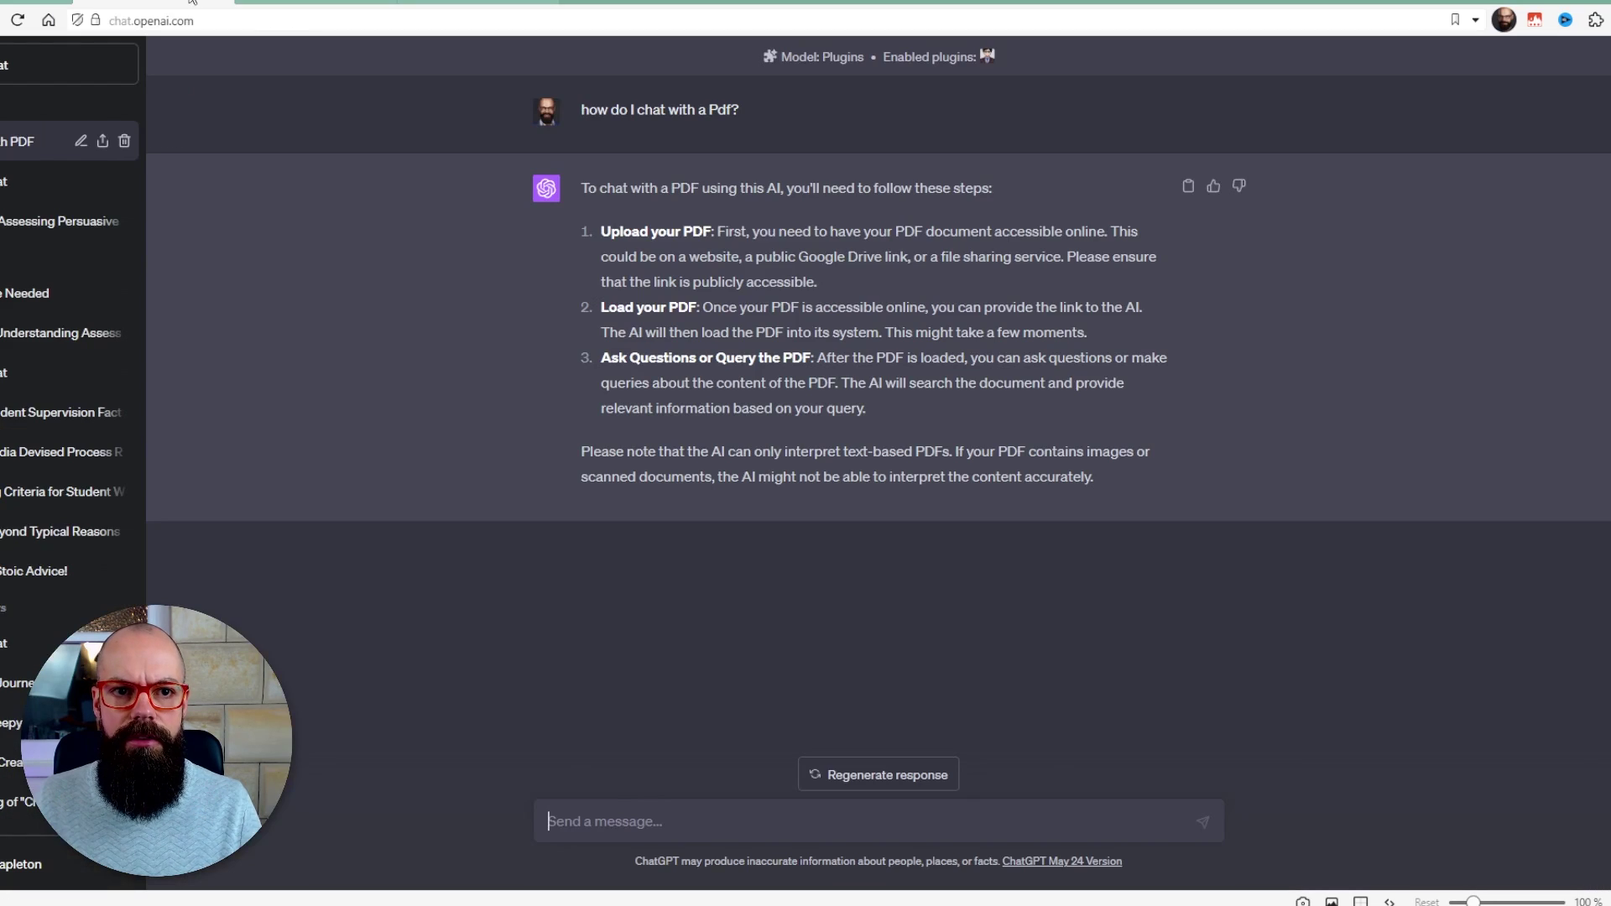
# - Paste the 'summarize this paper' prompt with the Drive link and expand the ChatWithPDF call details
pyautogui.click(652, 825)
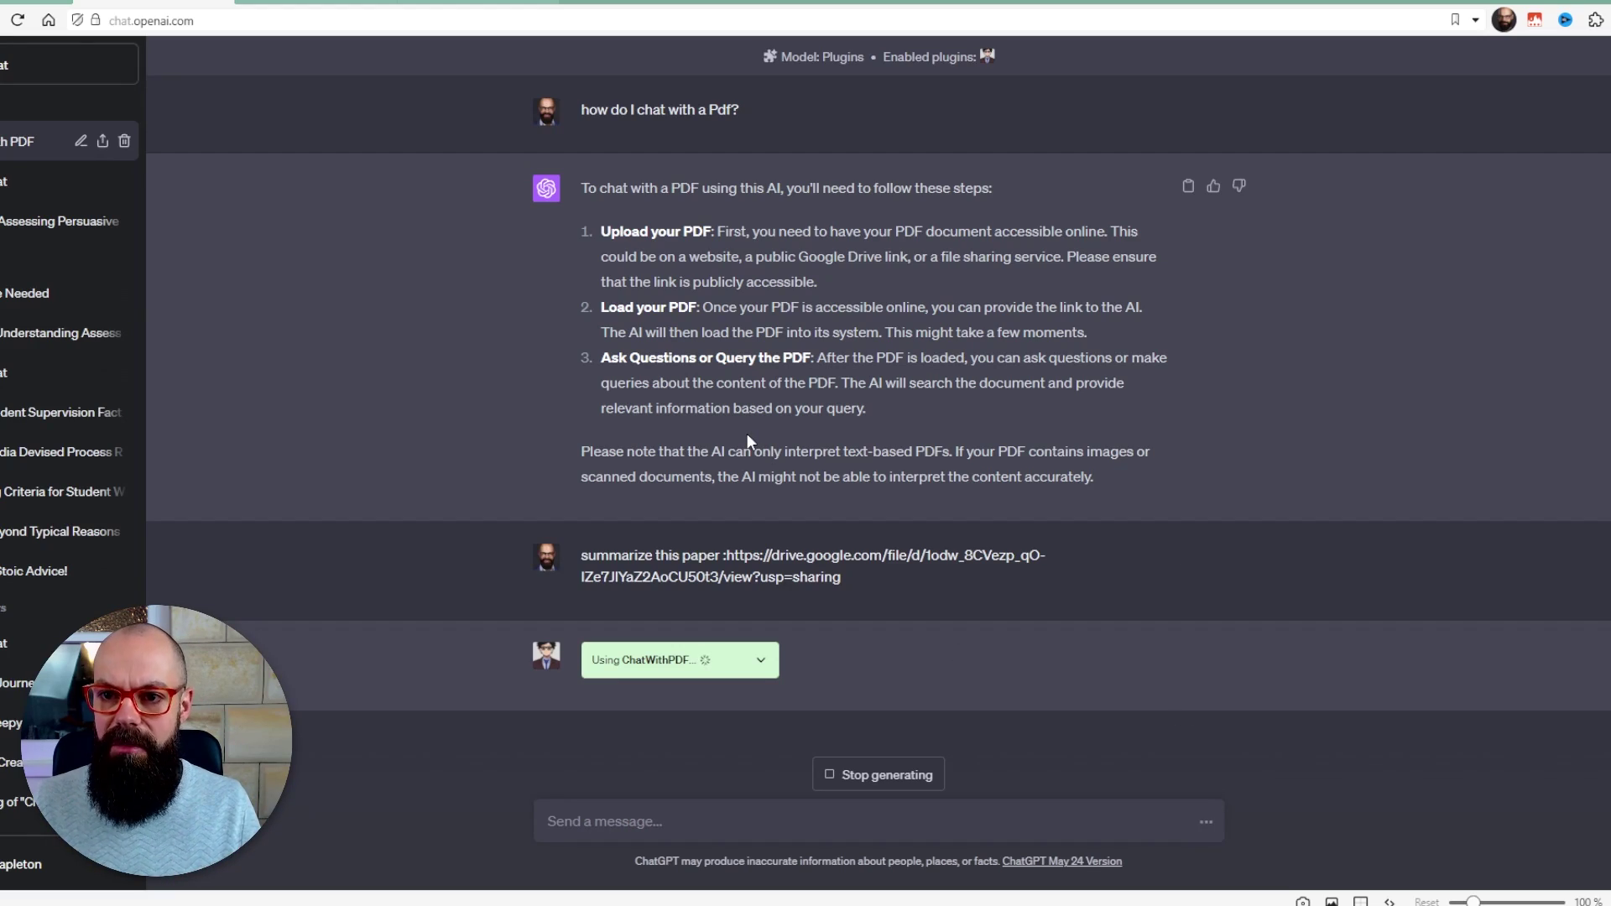
pyautogui.click(760, 660)
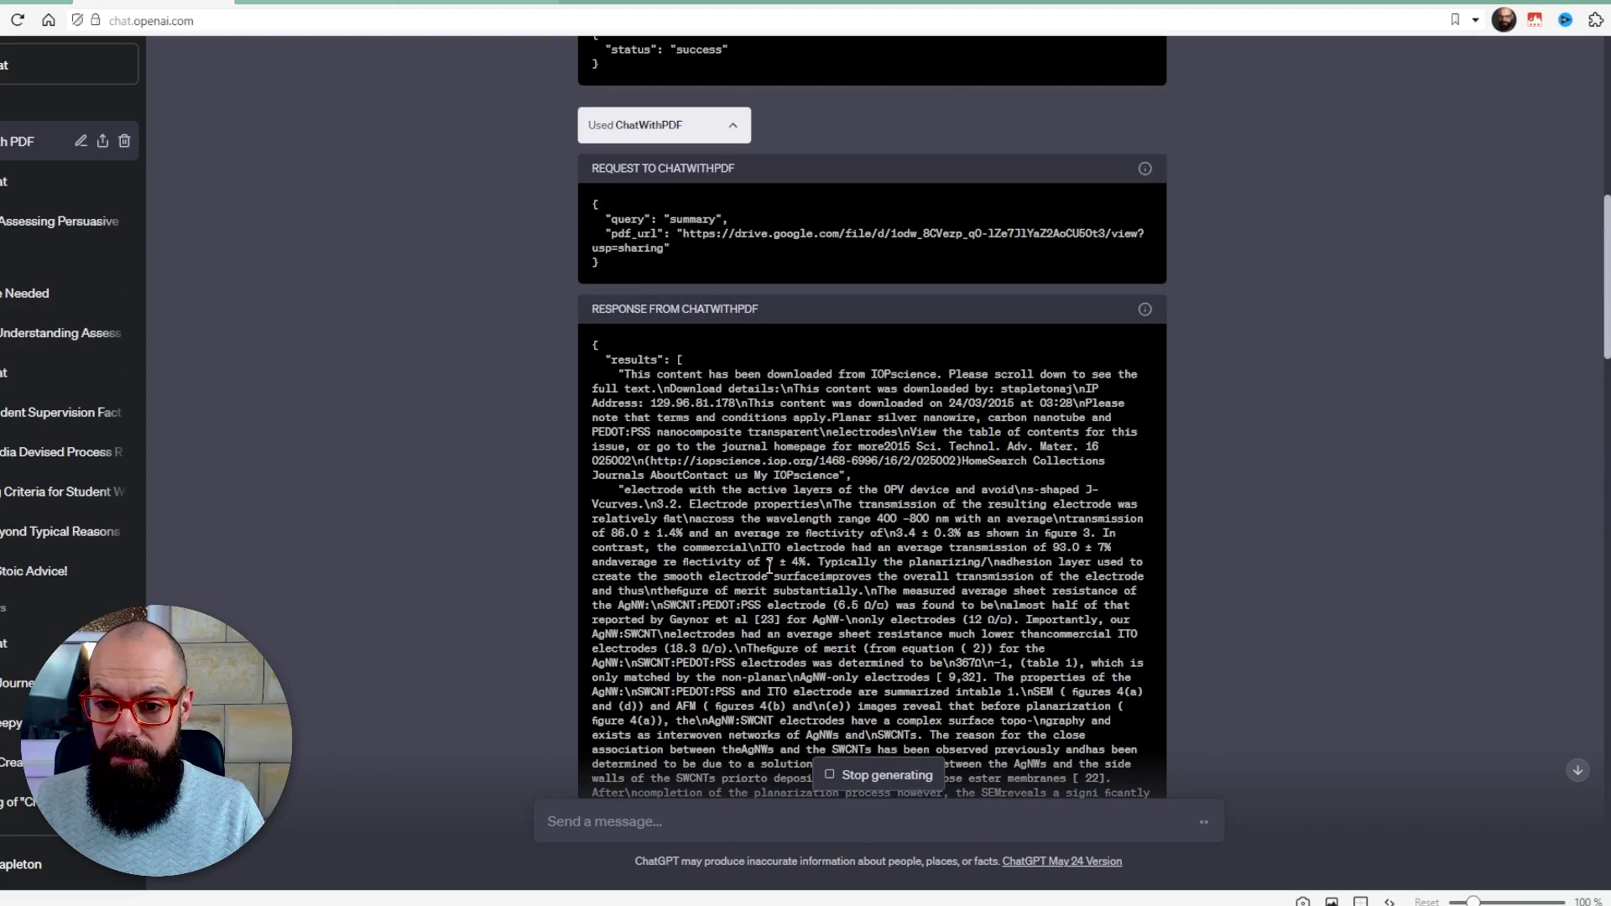
pyautogui.scroll(-20, 766, 503)
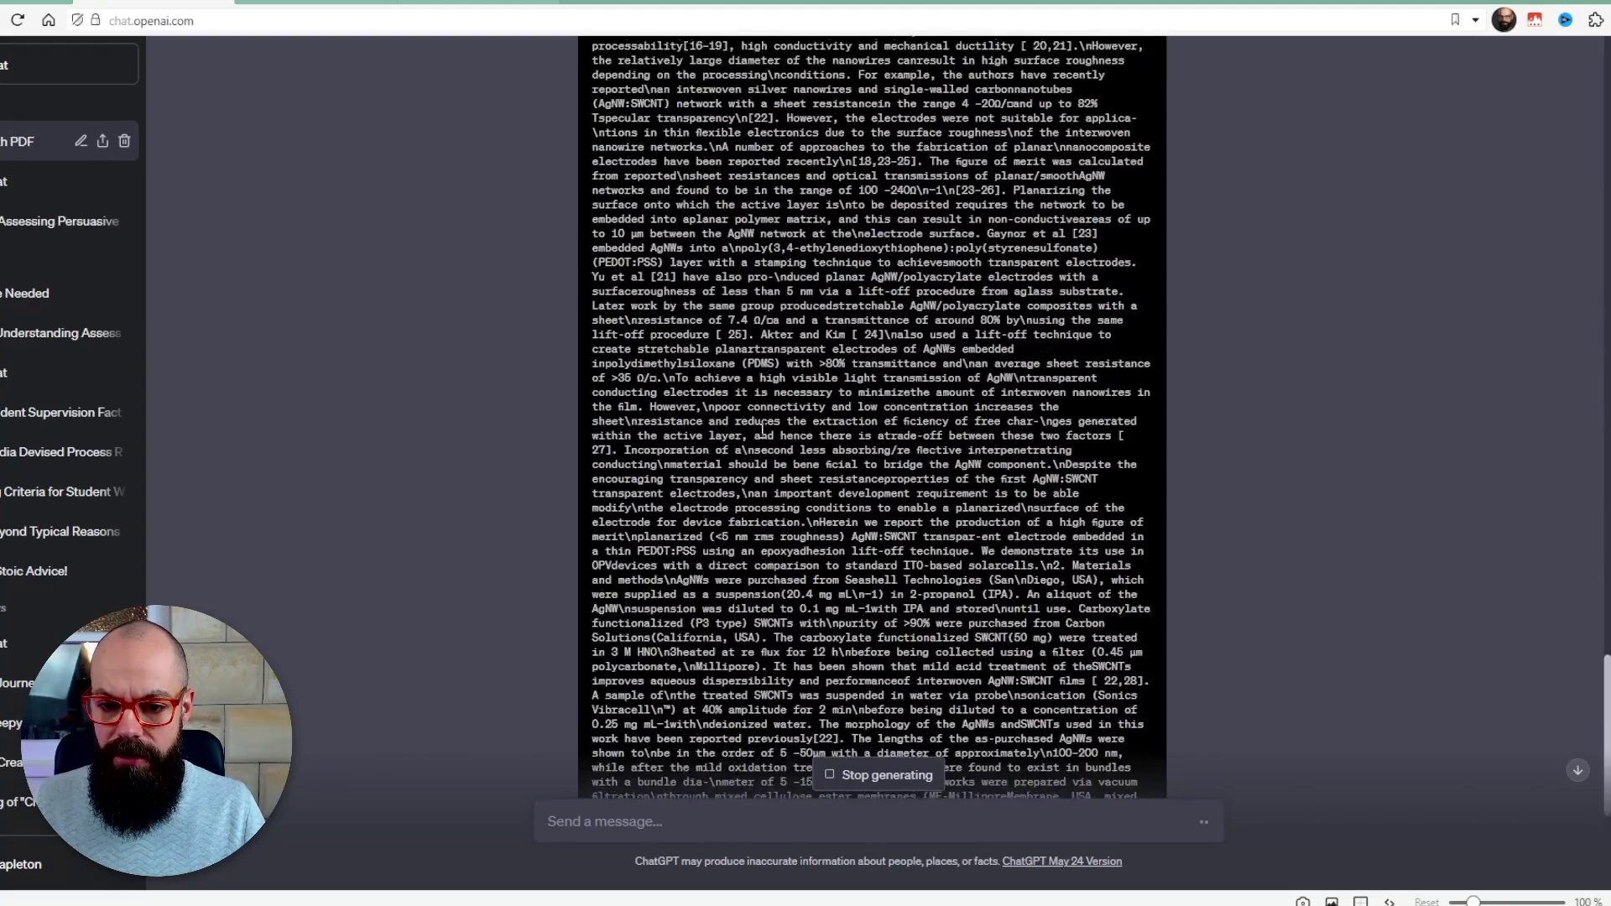
pyautogui.scroll(-5, 762, 430)
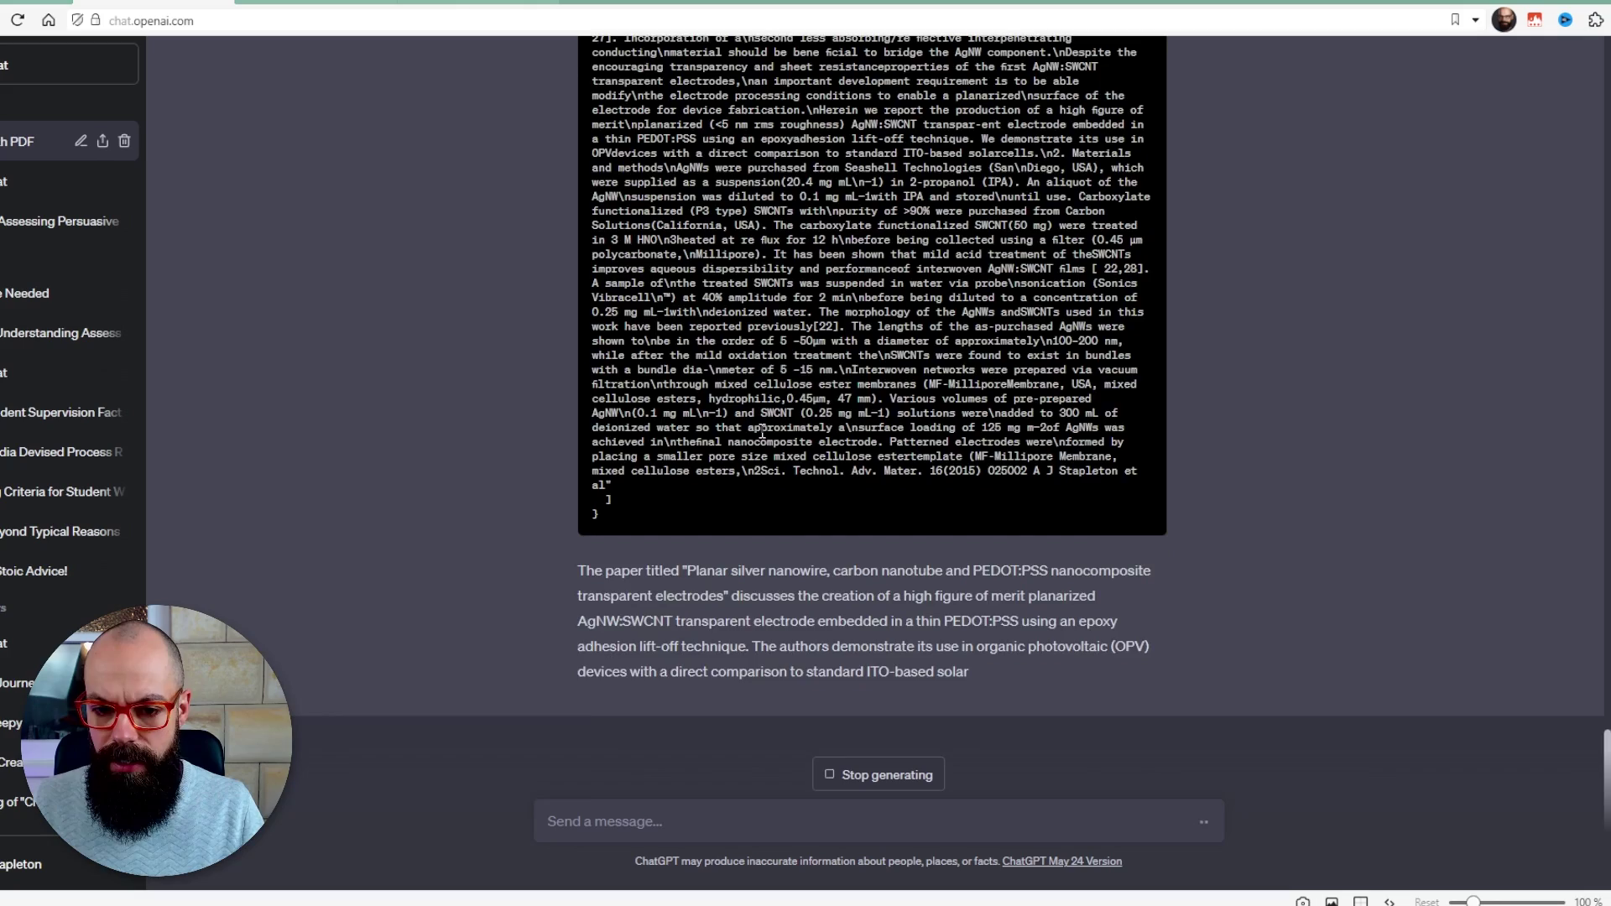
# - Collapse the Used ChatWithPDF details and read the transparent electrode summary, highlighting its opening paragraph
pyautogui.scroll(15, 761, 430)
pyautogui.click(730, 199)
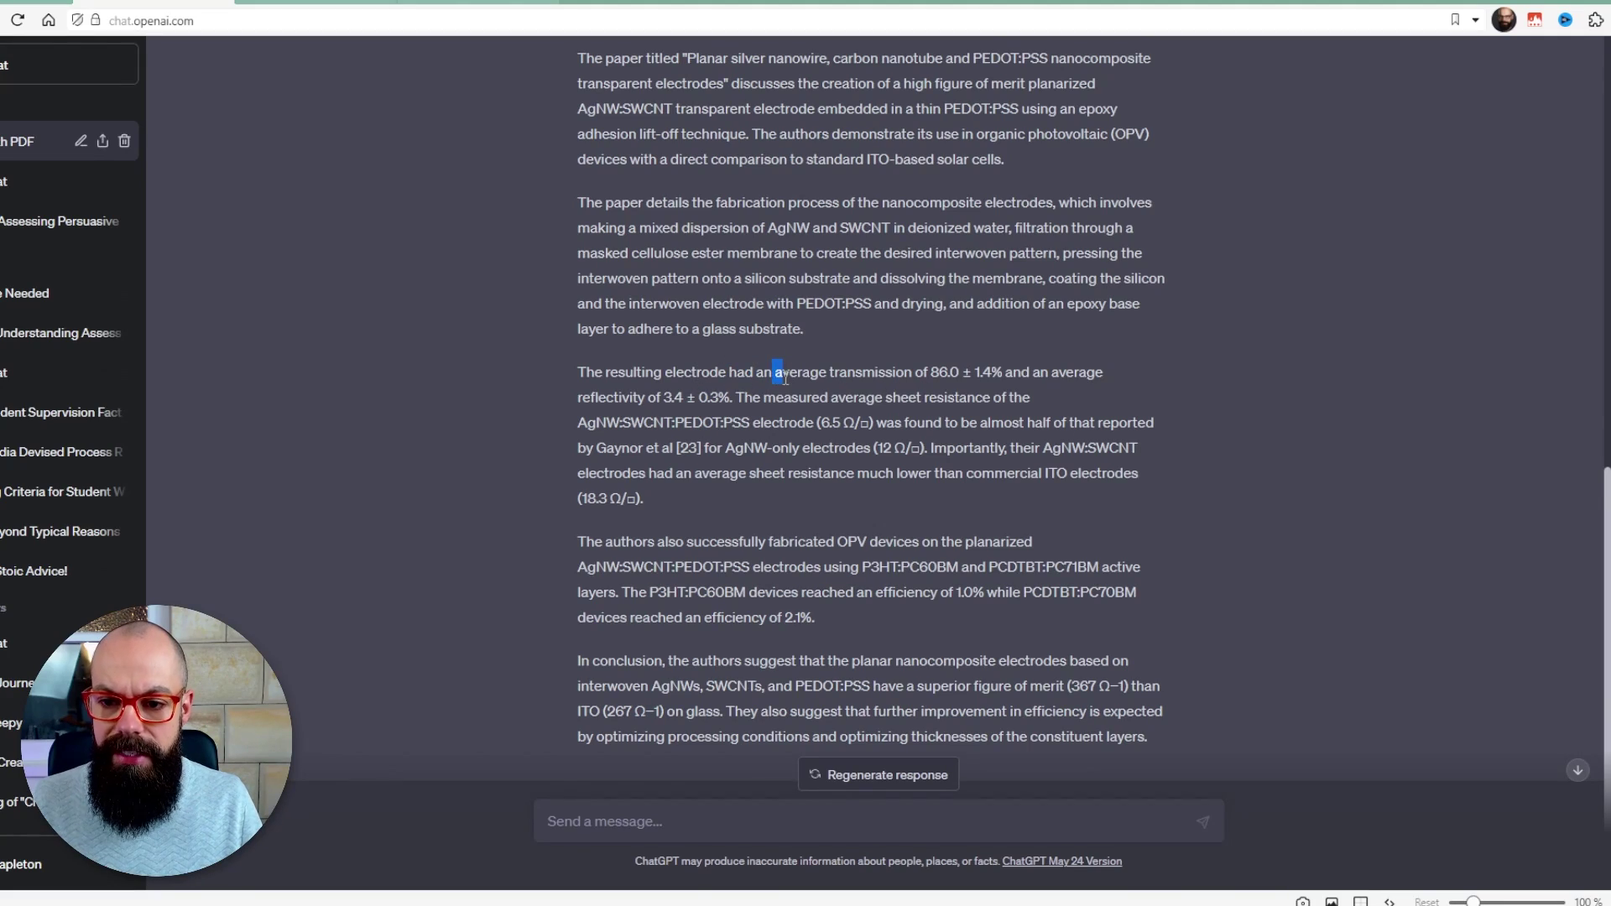
pyautogui.scroll(-2, 785, 405)
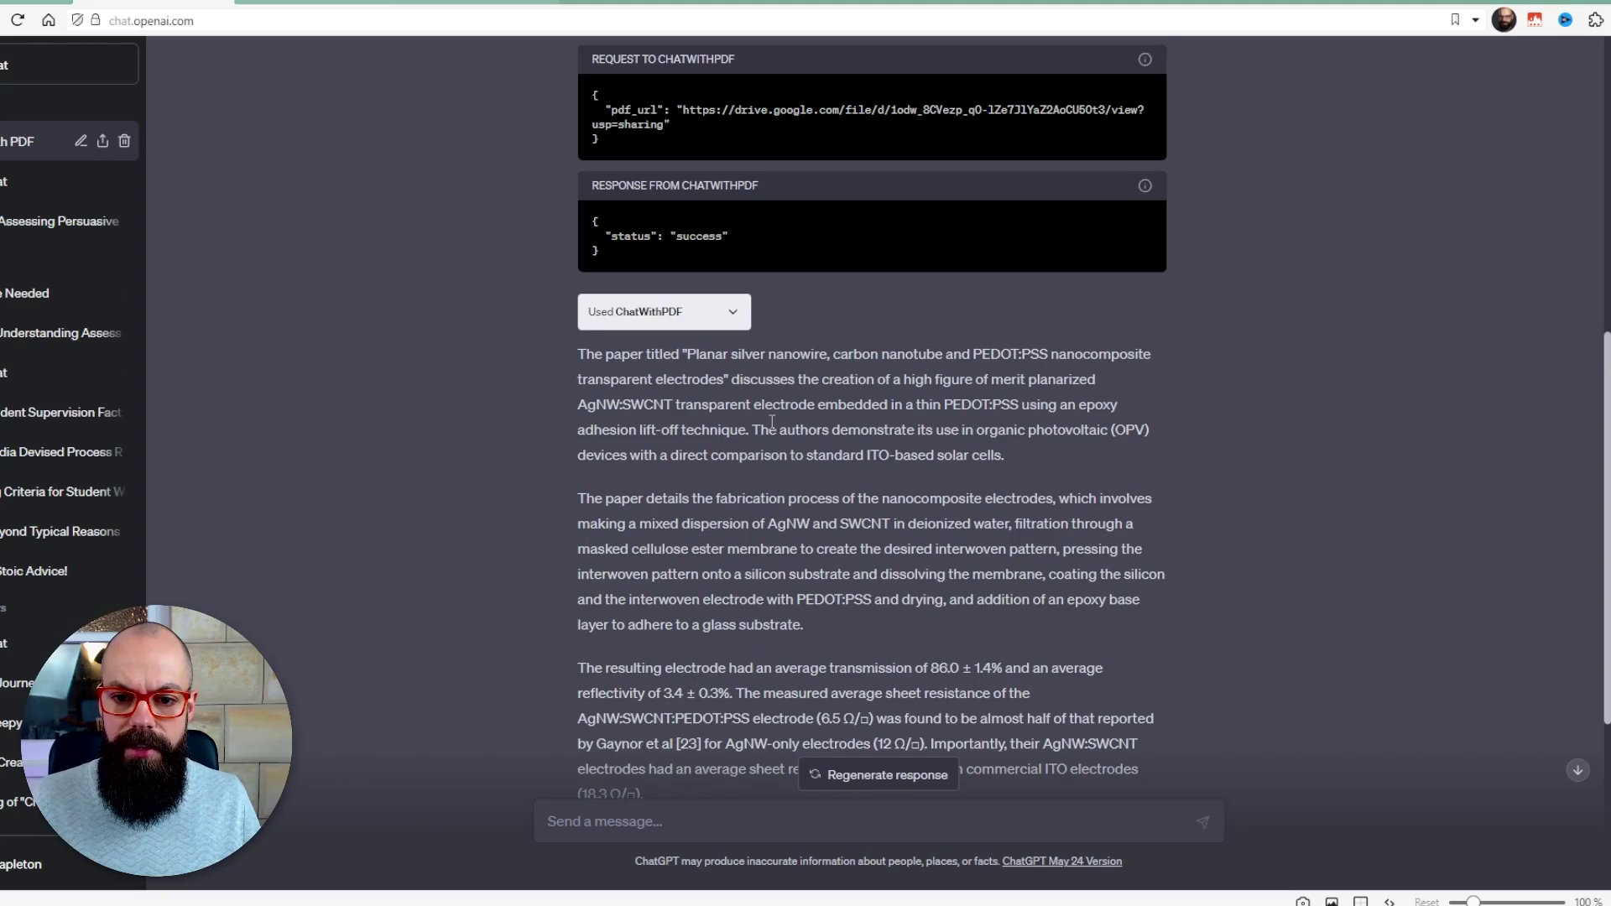
pyautogui.scroll(-2, 673, 381)
pyautogui.moveTo(582, 266); pyautogui.dragTo(804, 405)
pyautogui.click(846, 459)
pyautogui.scroll(-2, 848, 456)
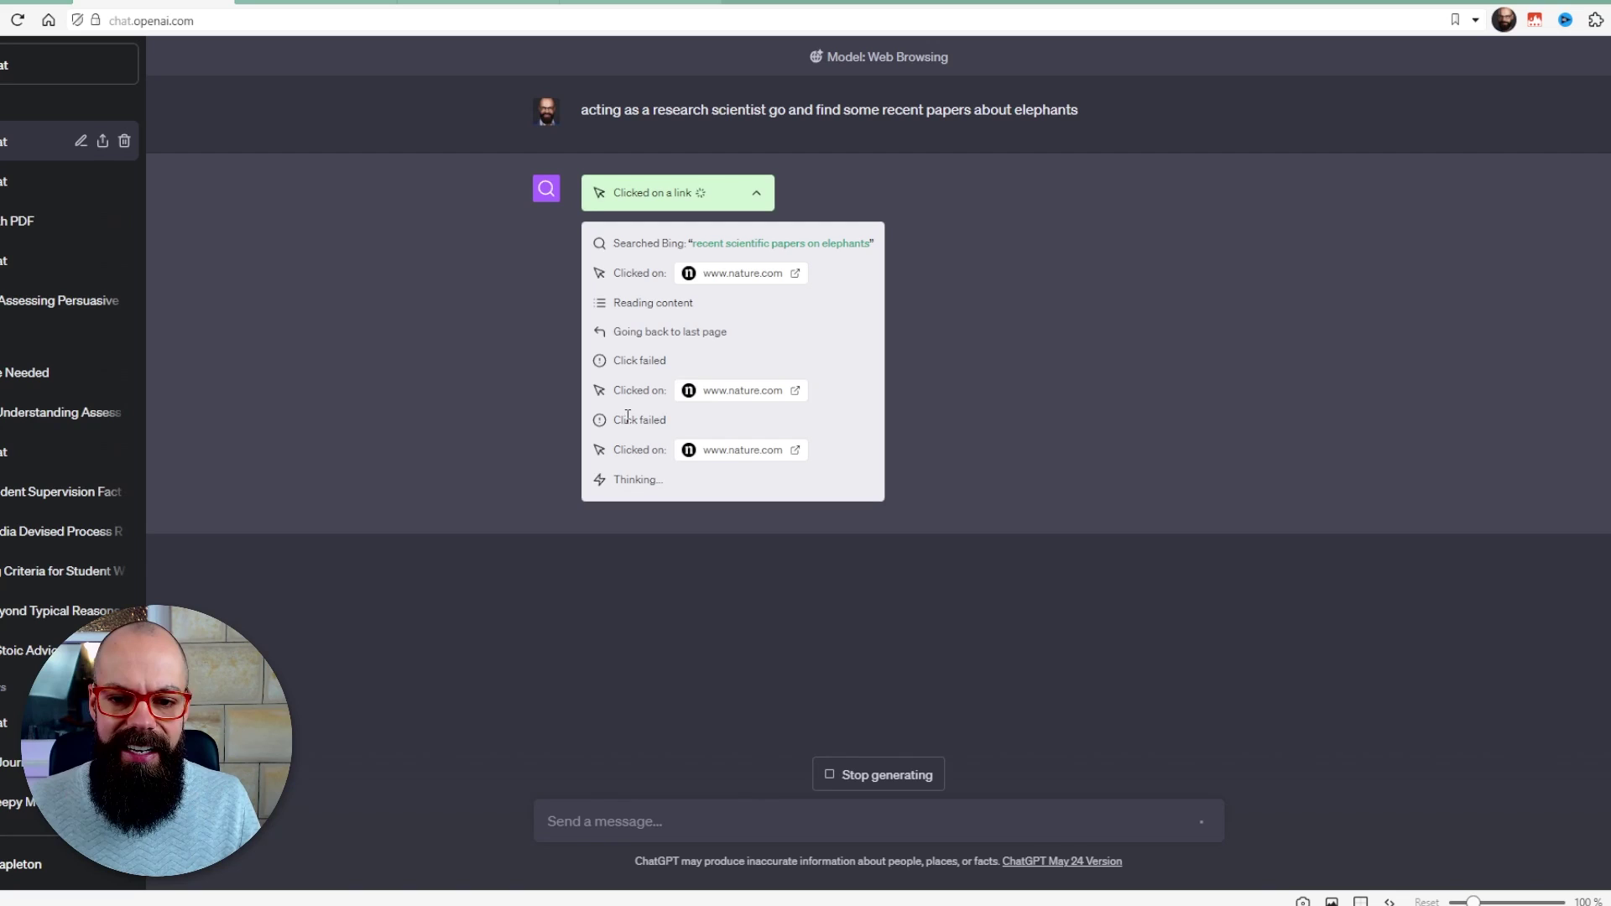
# - Highlight a 'Click failed' step in the Bing browsing log for the recent elephant papers query
pyautogui.moveTo(628, 417); pyautogui.dragTo(654, 418)
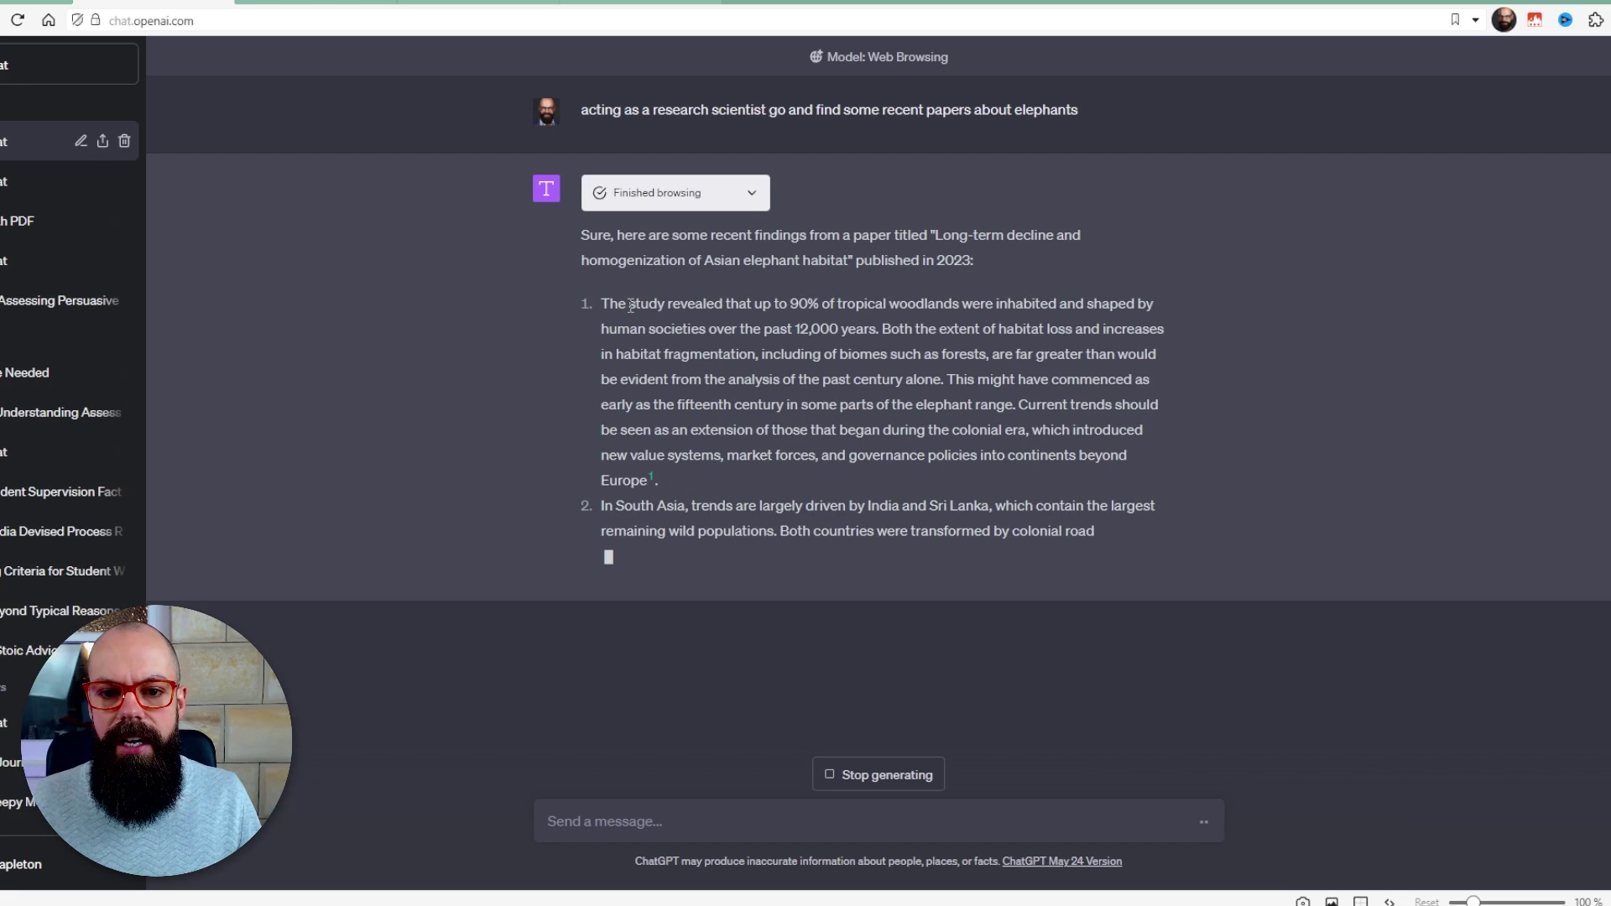
# - Highlight the first finding on tropical woodlands and open its cited nature.com article
pyautogui.moveTo(631, 306); pyautogui.dragTo(821, 382)
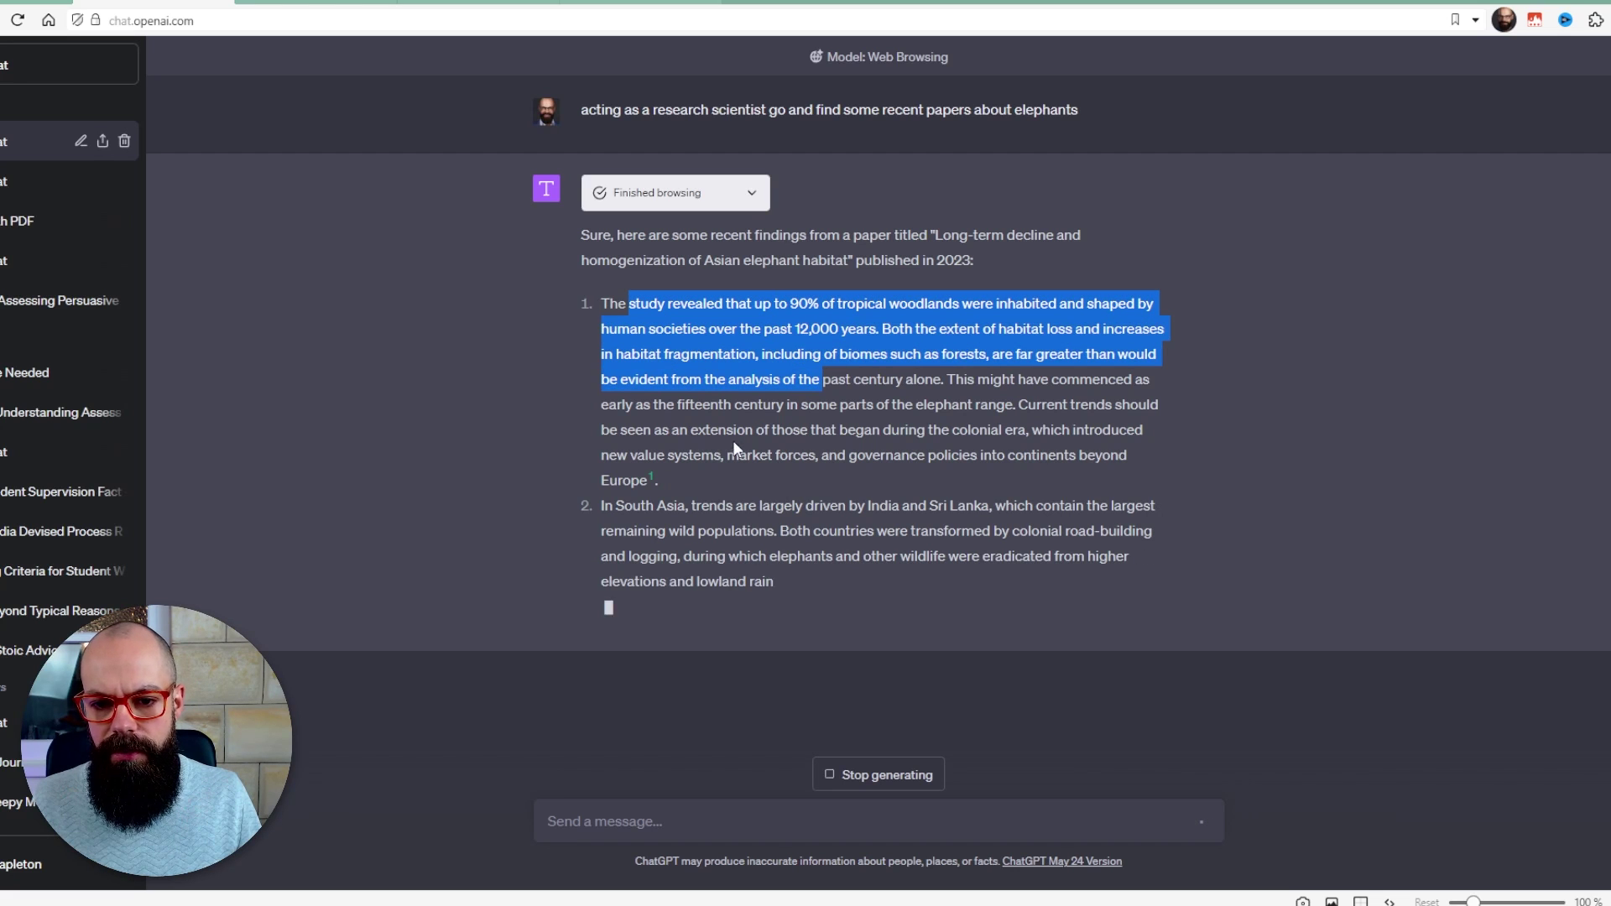
pyautogui.click(651, 477)
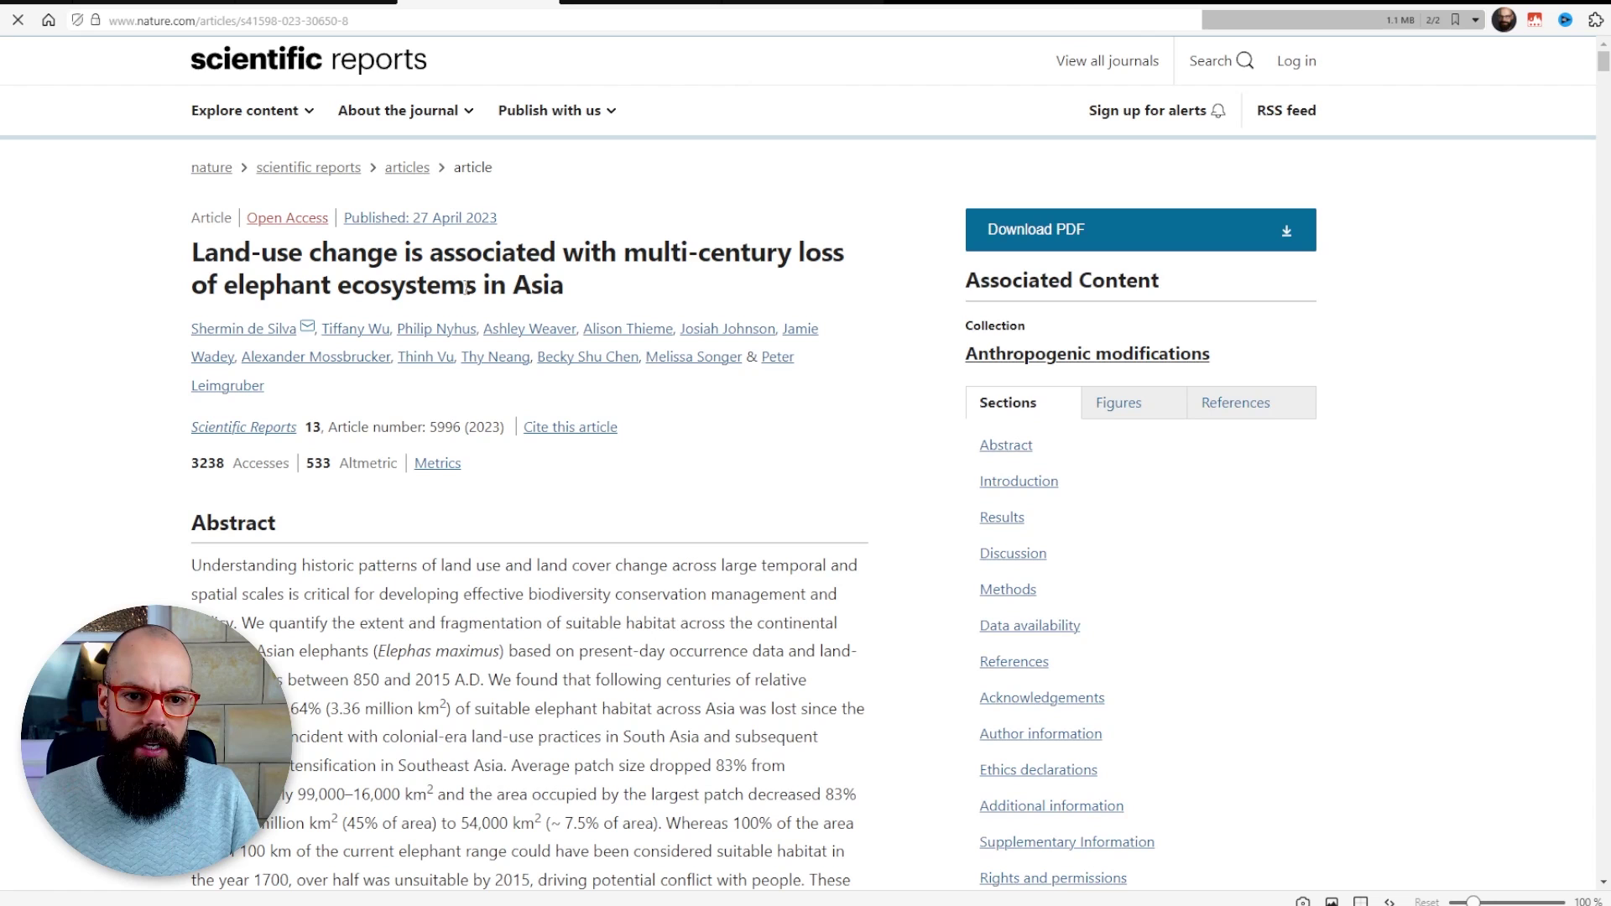
# - Return to the ChatGPT answer after viewing the Scientific Reports elephant ecosystems article
pyautogui.click(160, 2)
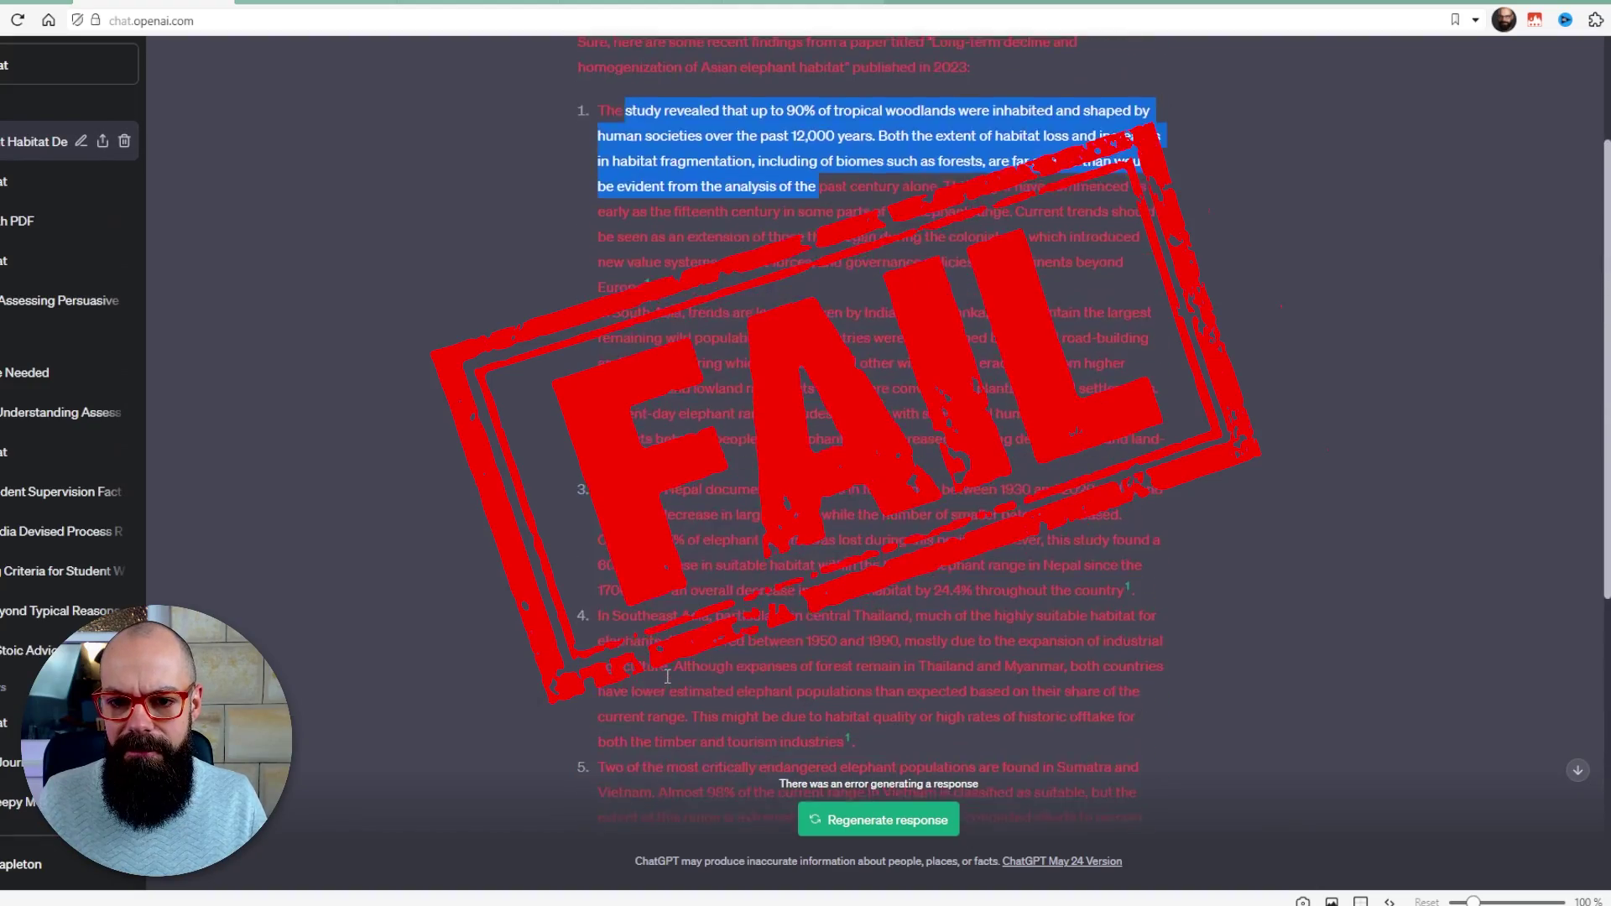
# - Scroll back up to review the elephant habitat answer after it stops with a generation error
pyautogui.scroll(2, 668, 677)
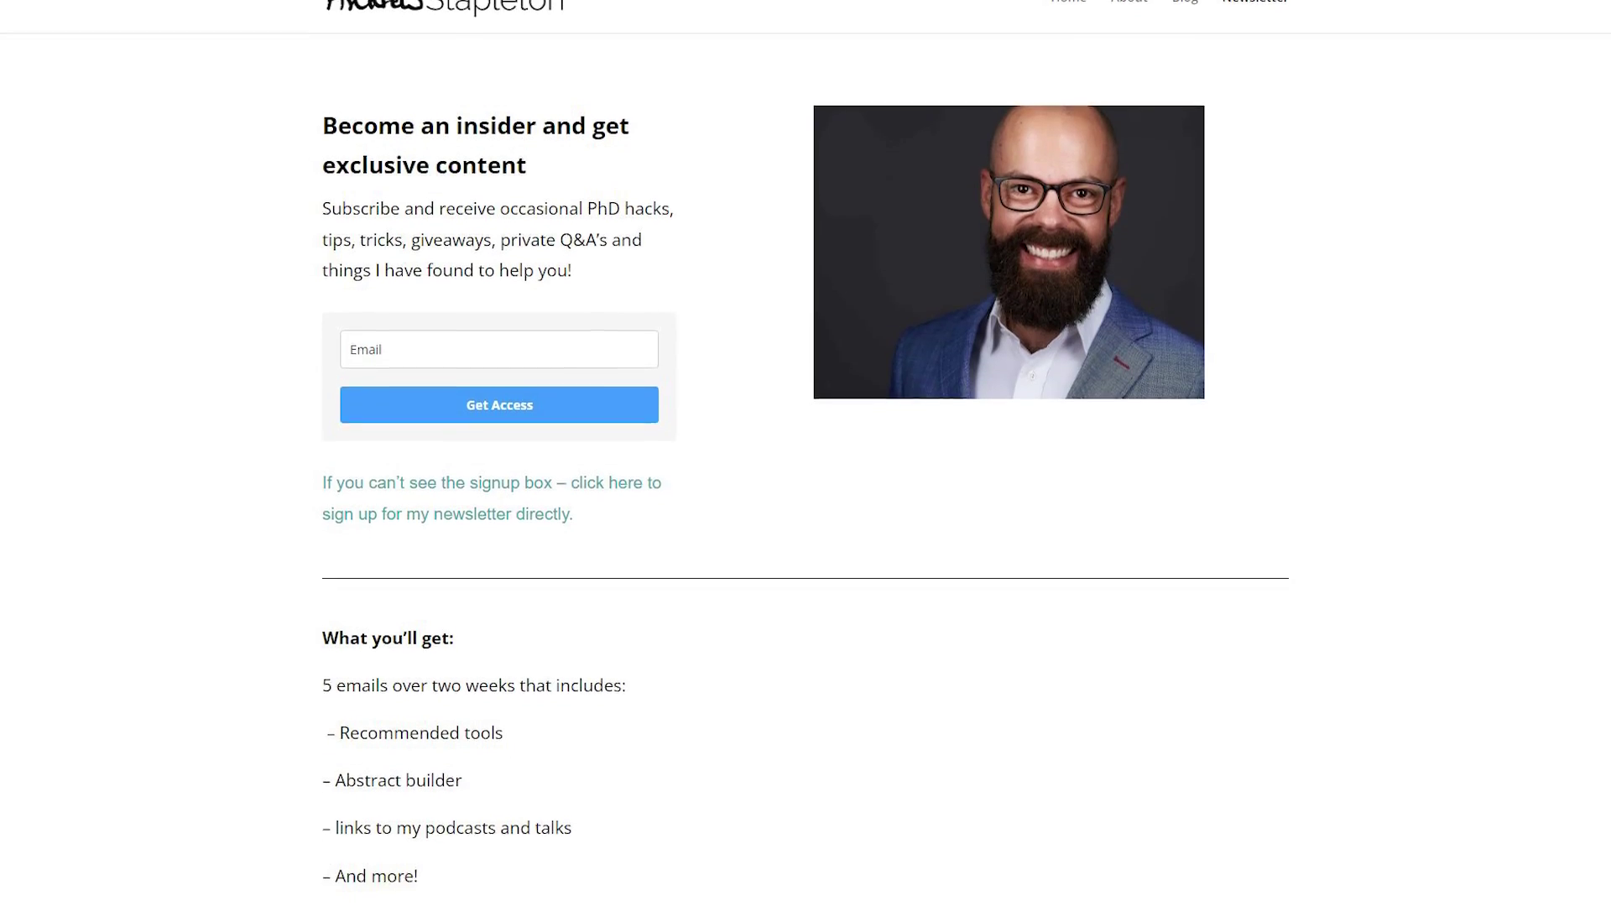
# - Scroll past the daily planner images to the members community and ebooks section
pyautogui.scroll(-4, 805, 453)
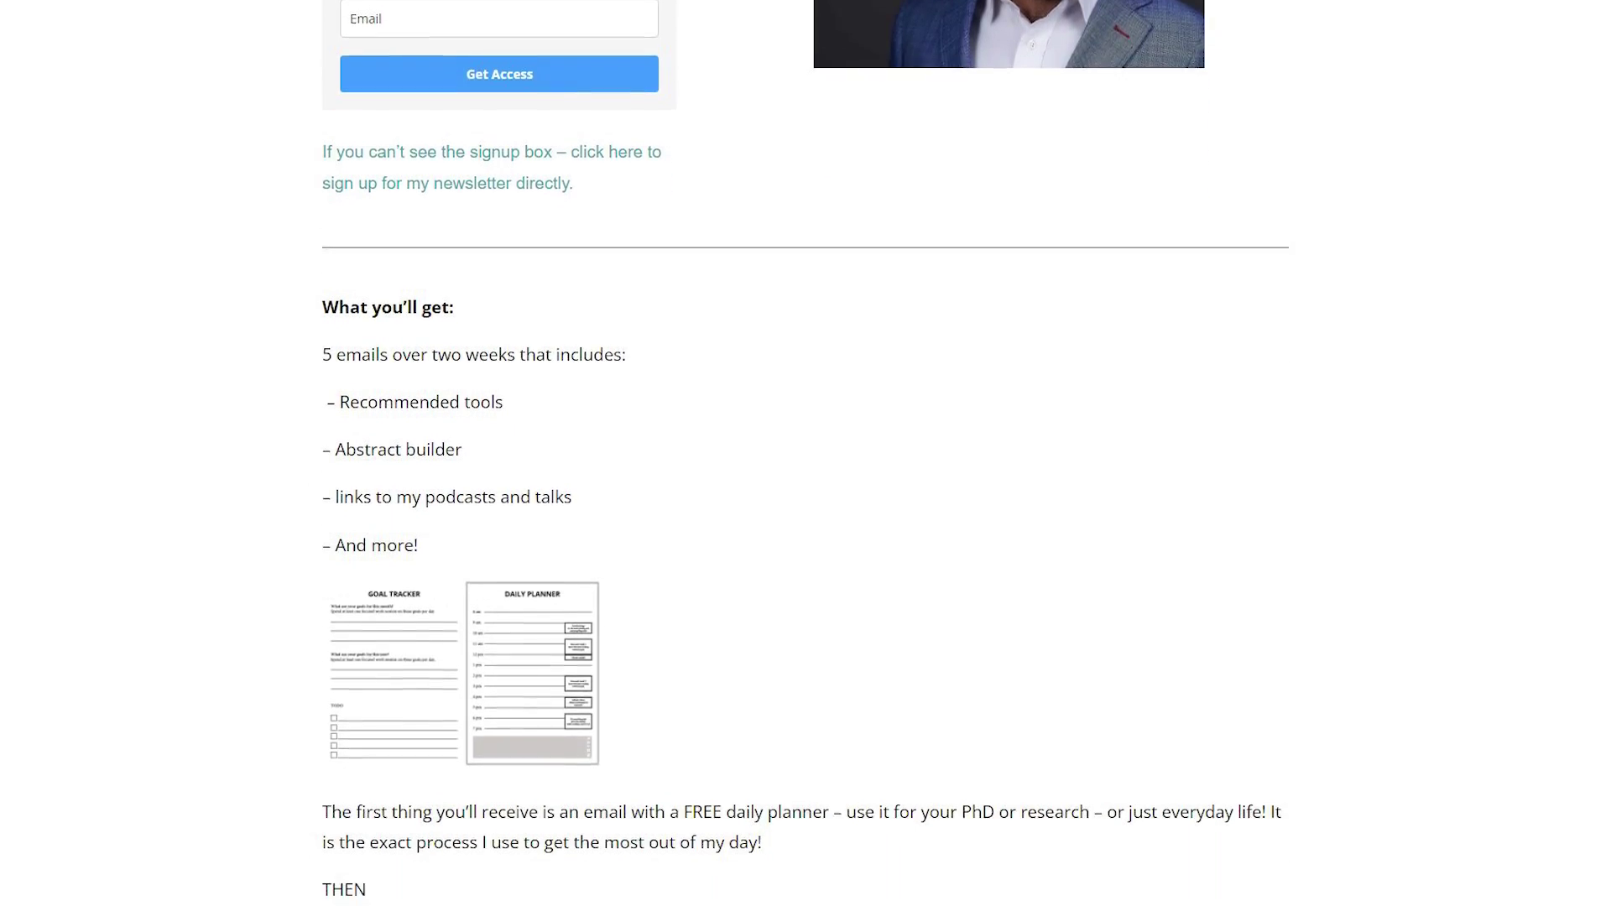
pyautogui.scroll(-2, 806, 454)
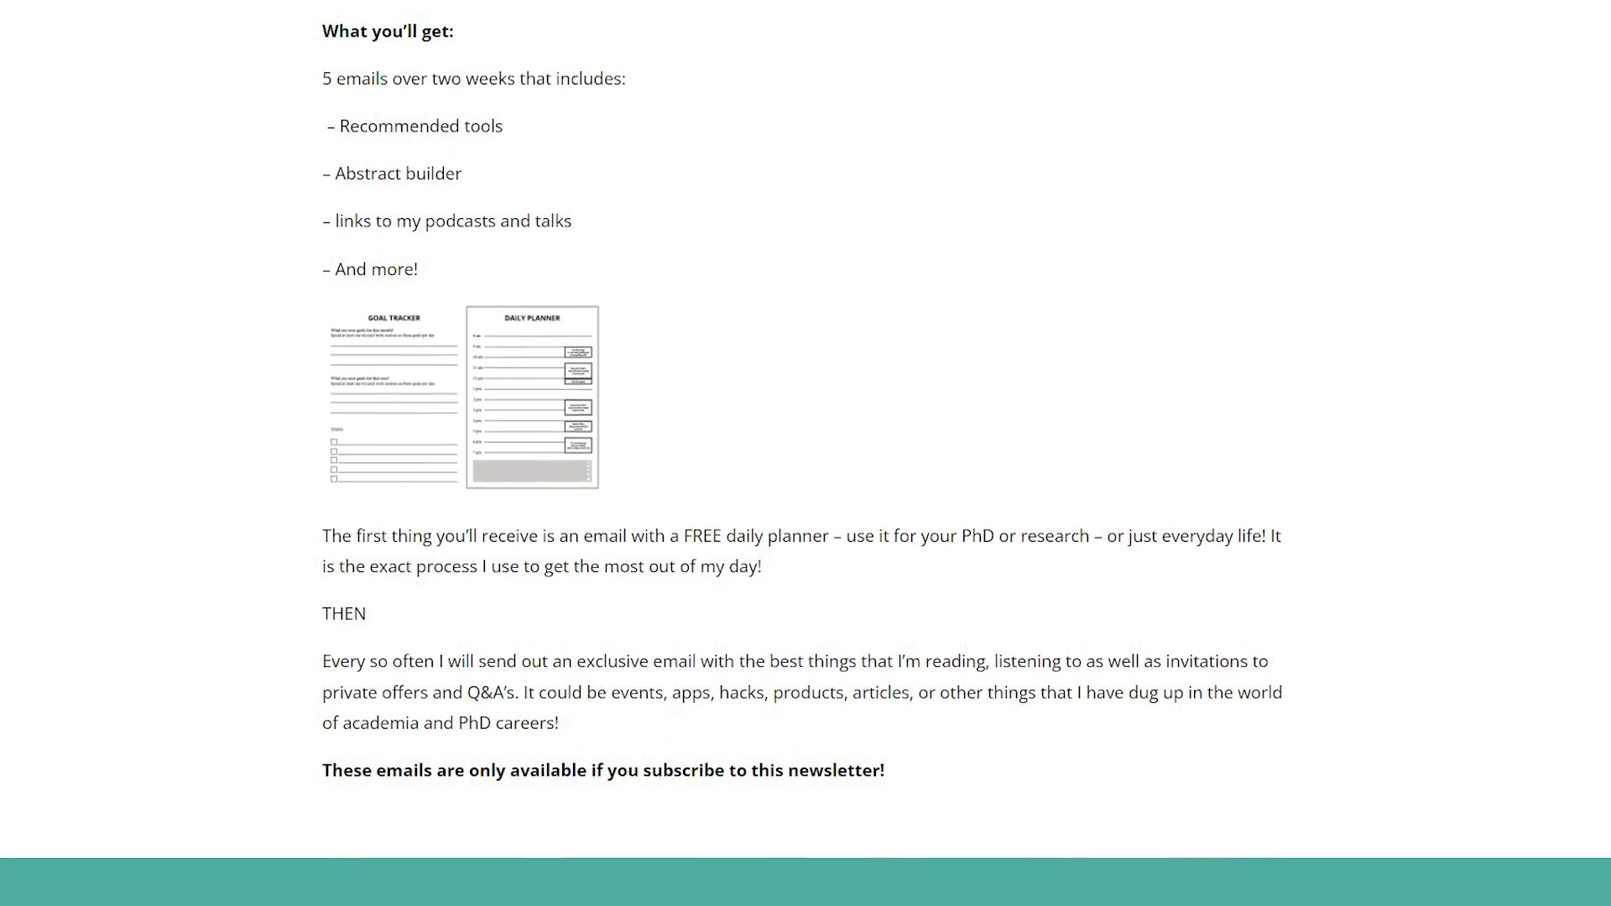